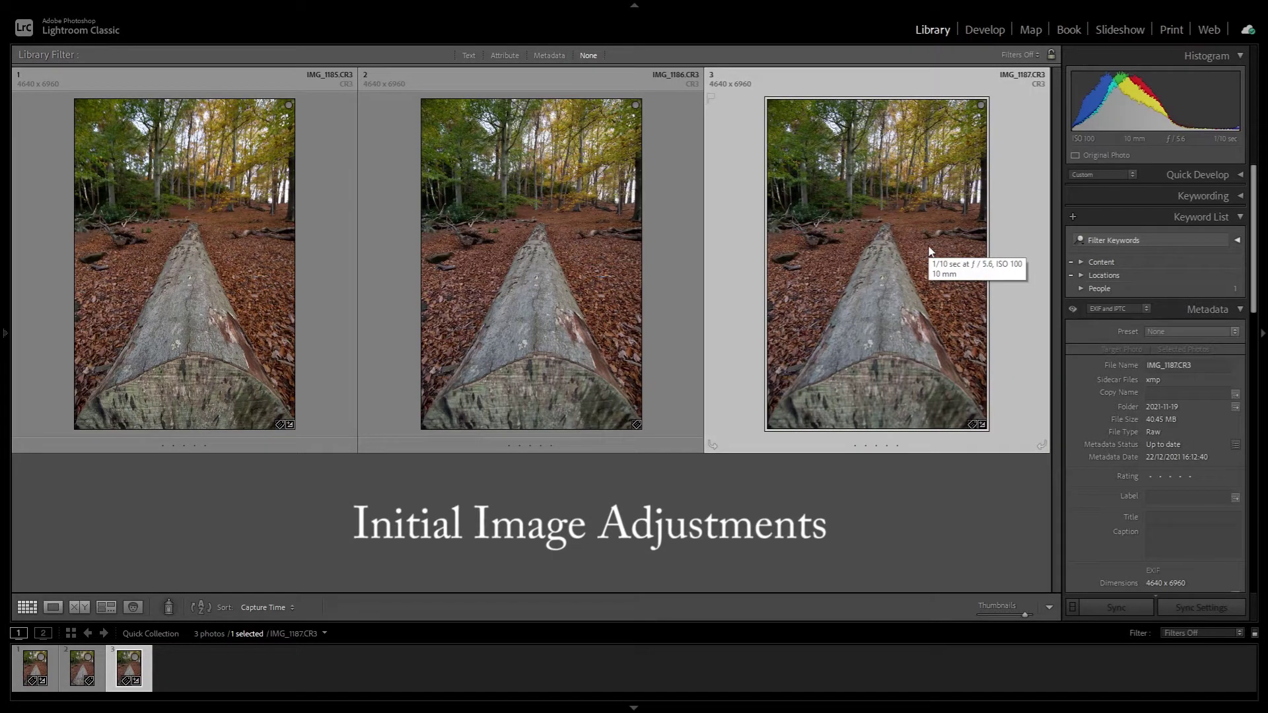
Step: Open IMG_1187 in Develop and switch its profile from Adobe Color to Adobe Landscape
left_click(991, 31)
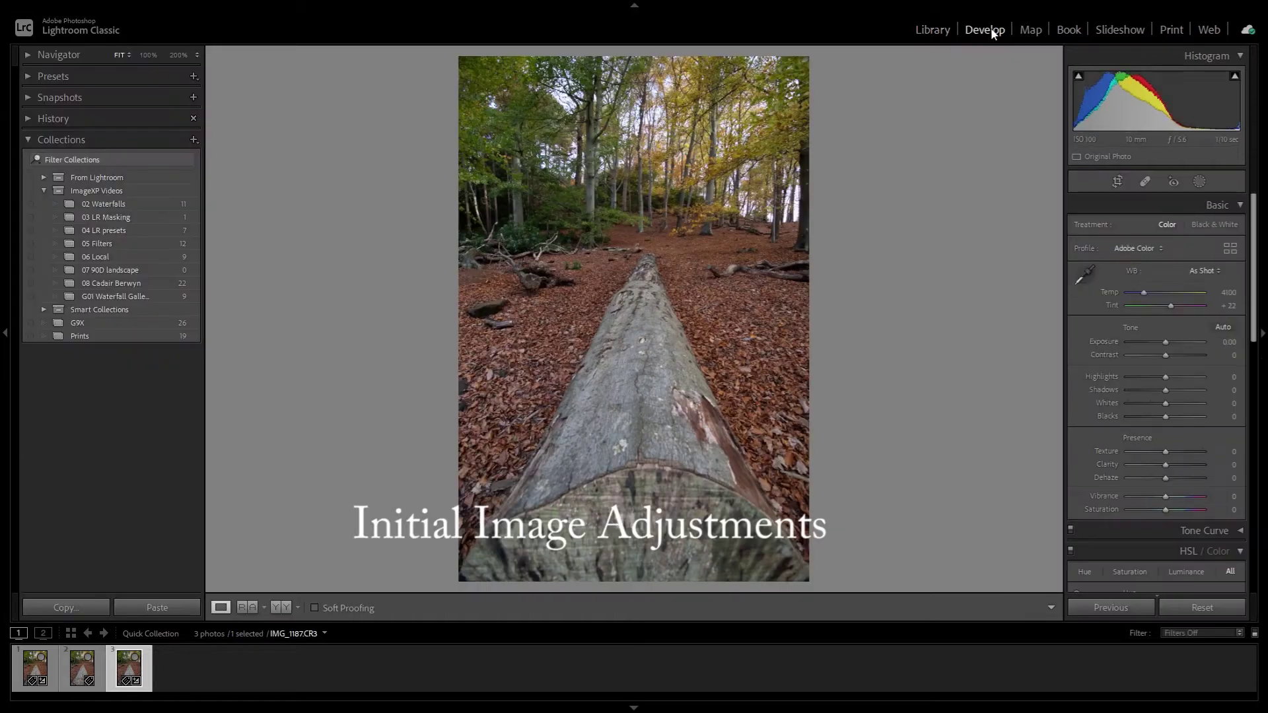
left_click(1162, 250)
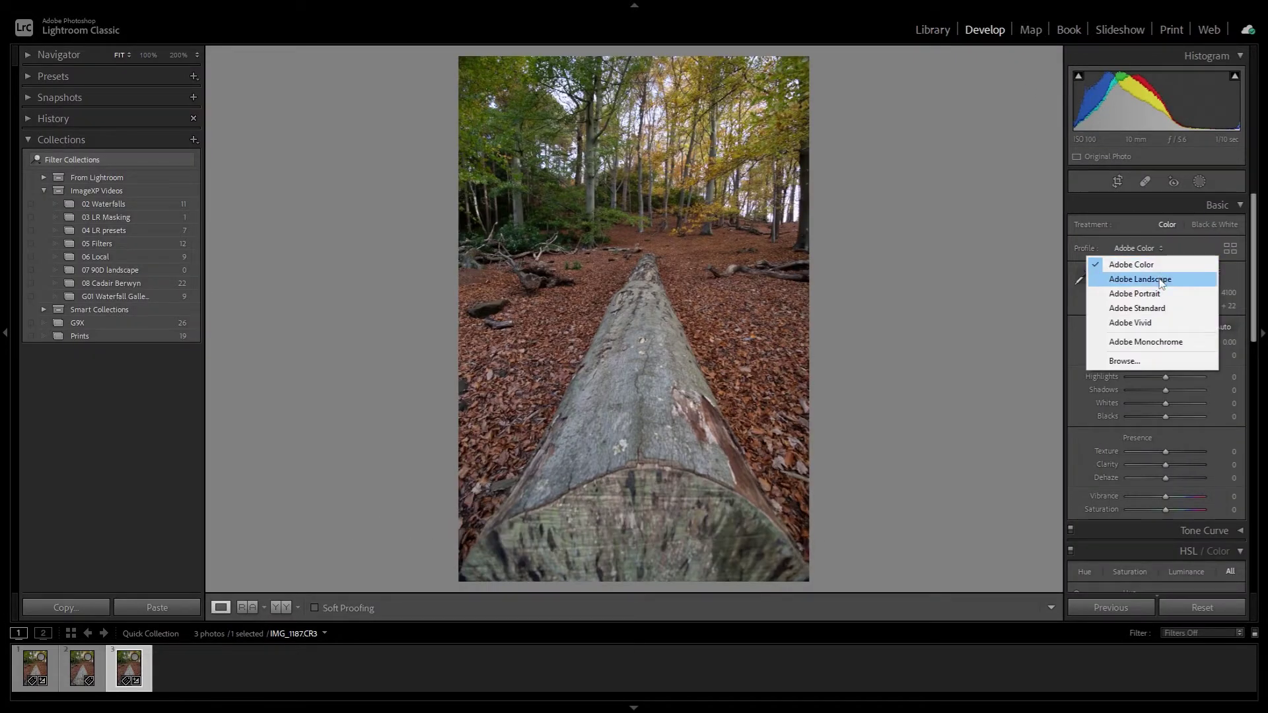
left_click(1161, 280)
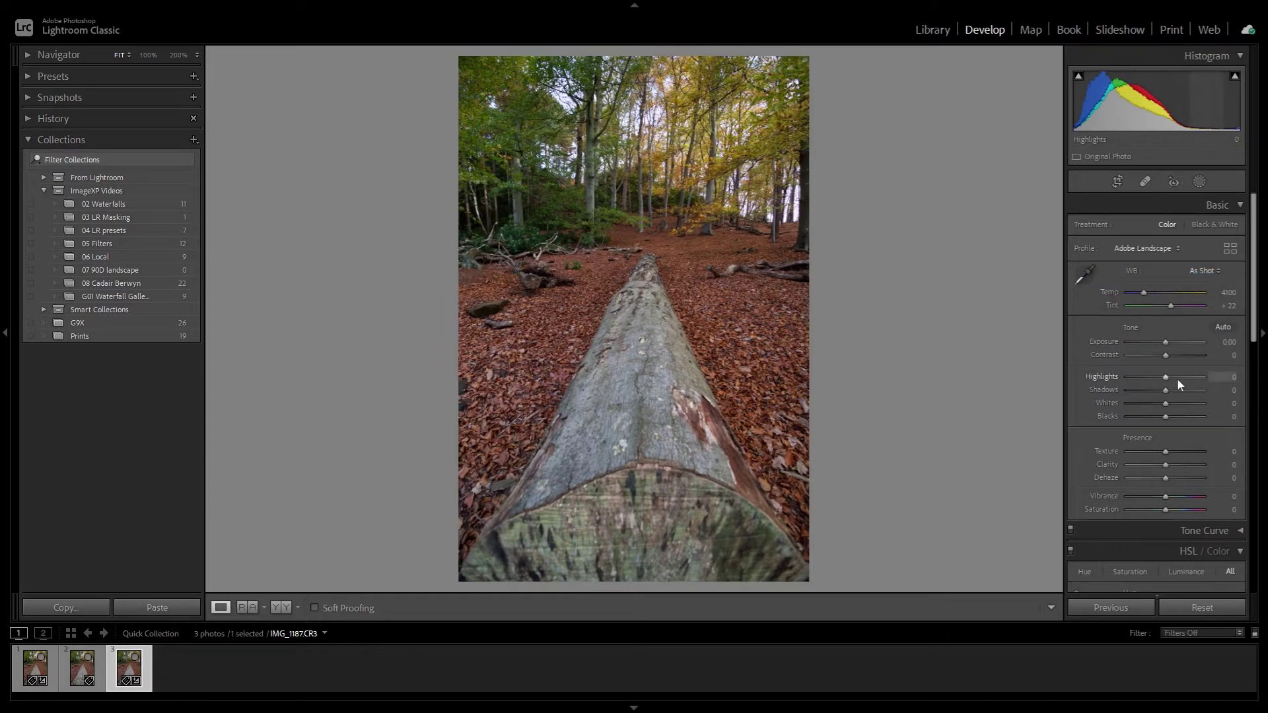
left_click(1166, 343, "alt")
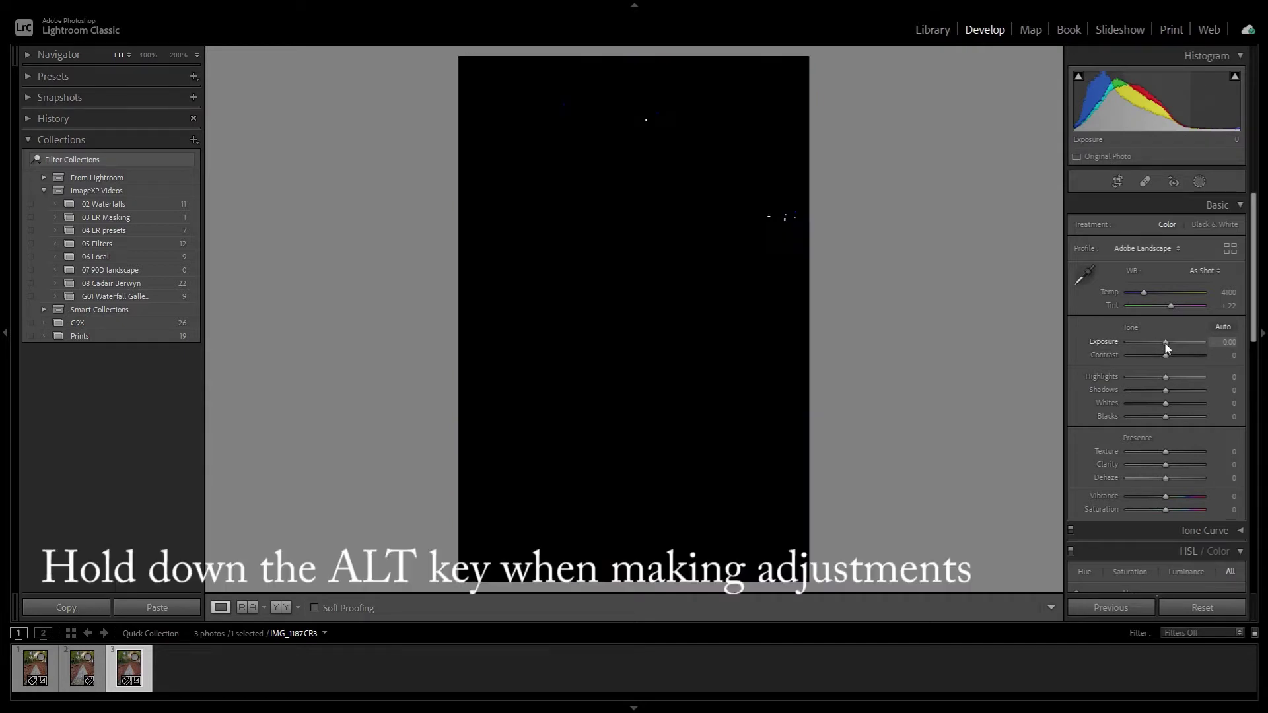
Step: Set Exposure +0.70, Contrast +12, Highlights −46, Shadows +42, Whites −14, Blacks +4 while watching clipping
left_click_drag(1166, 344, 1170, 345)
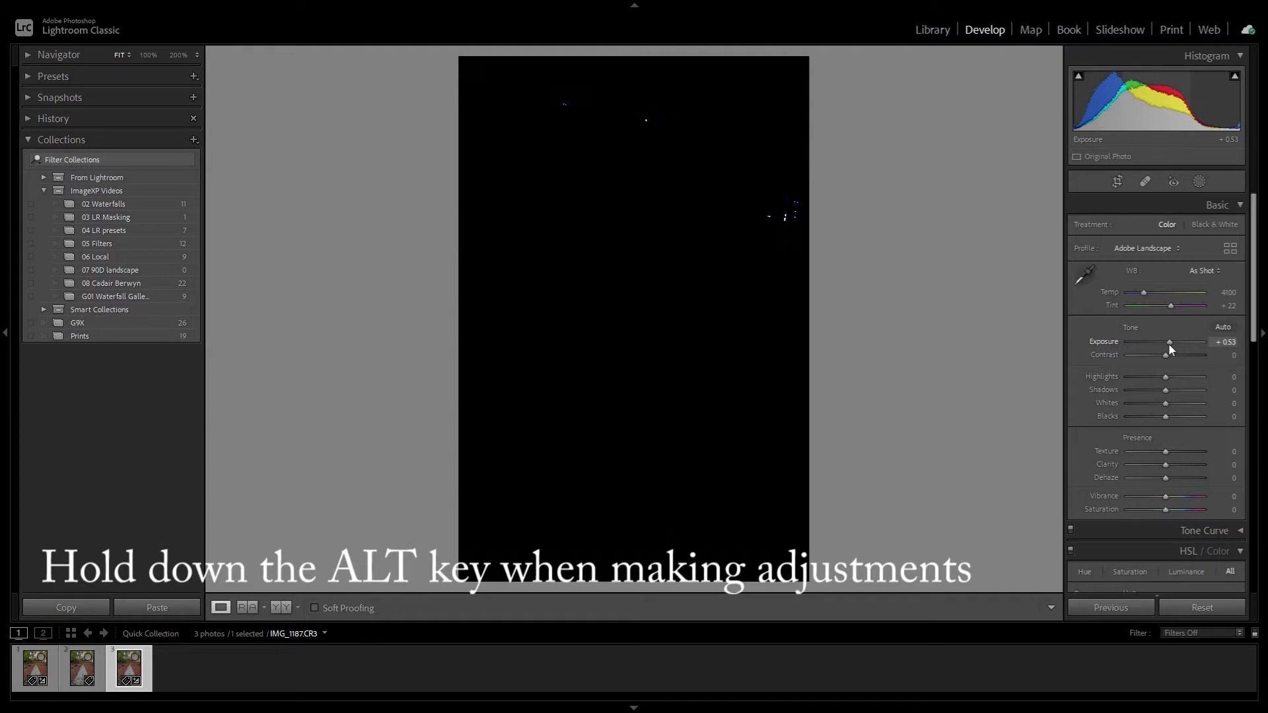
left_click_drag(1170, 342, 1171, 342)
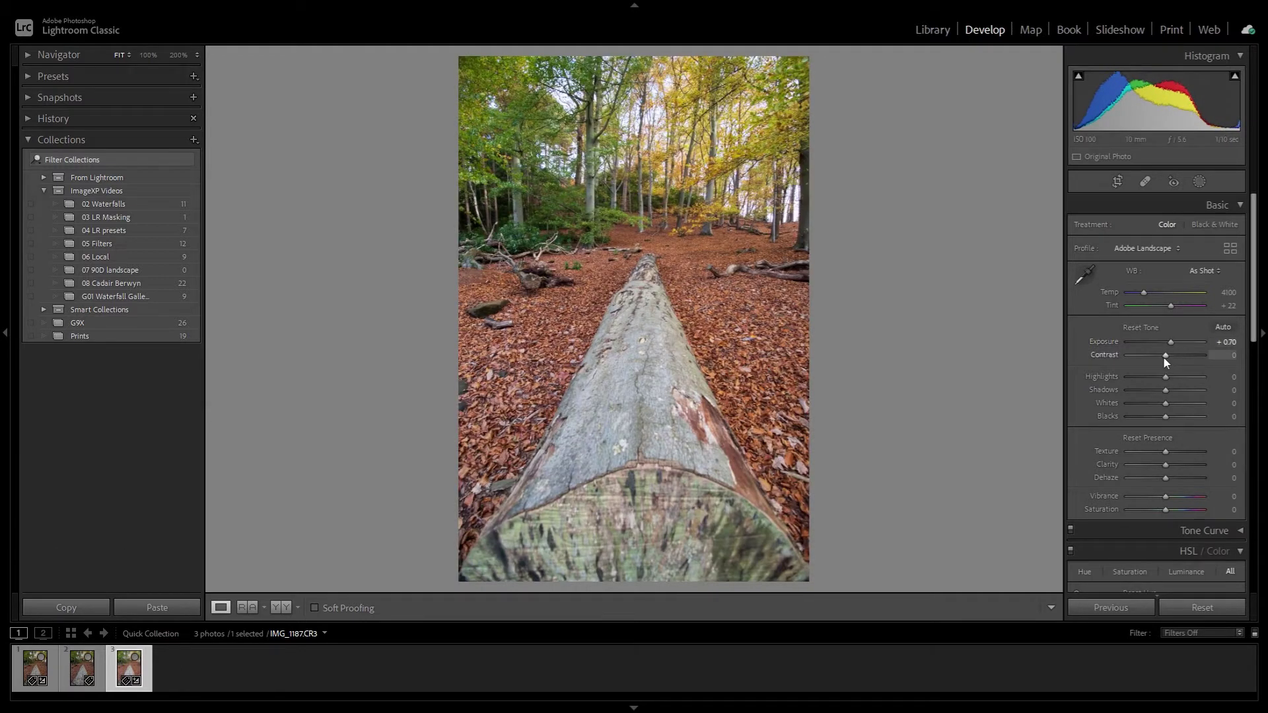
left_click_drag(1165, 358, 1180, 397)
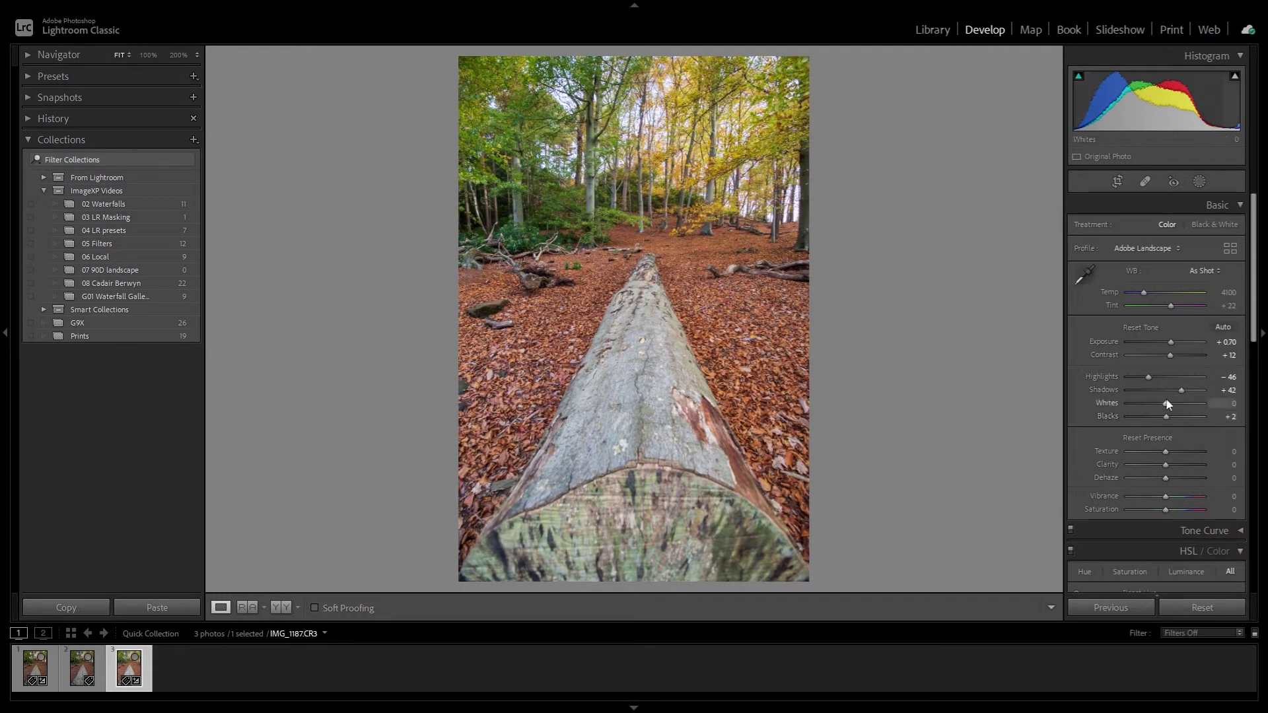
left_click_drag(1166, 403, 1168, 423)
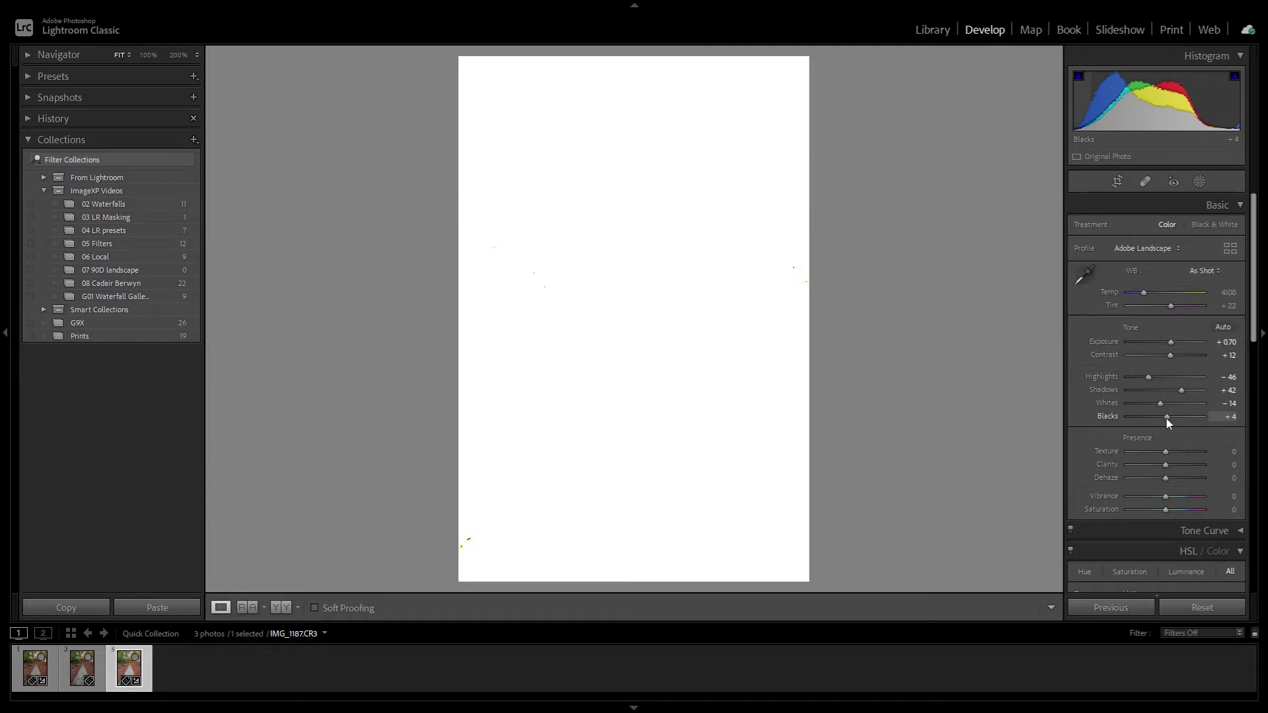
left_click_drag(1166, 418, 1166, 419)
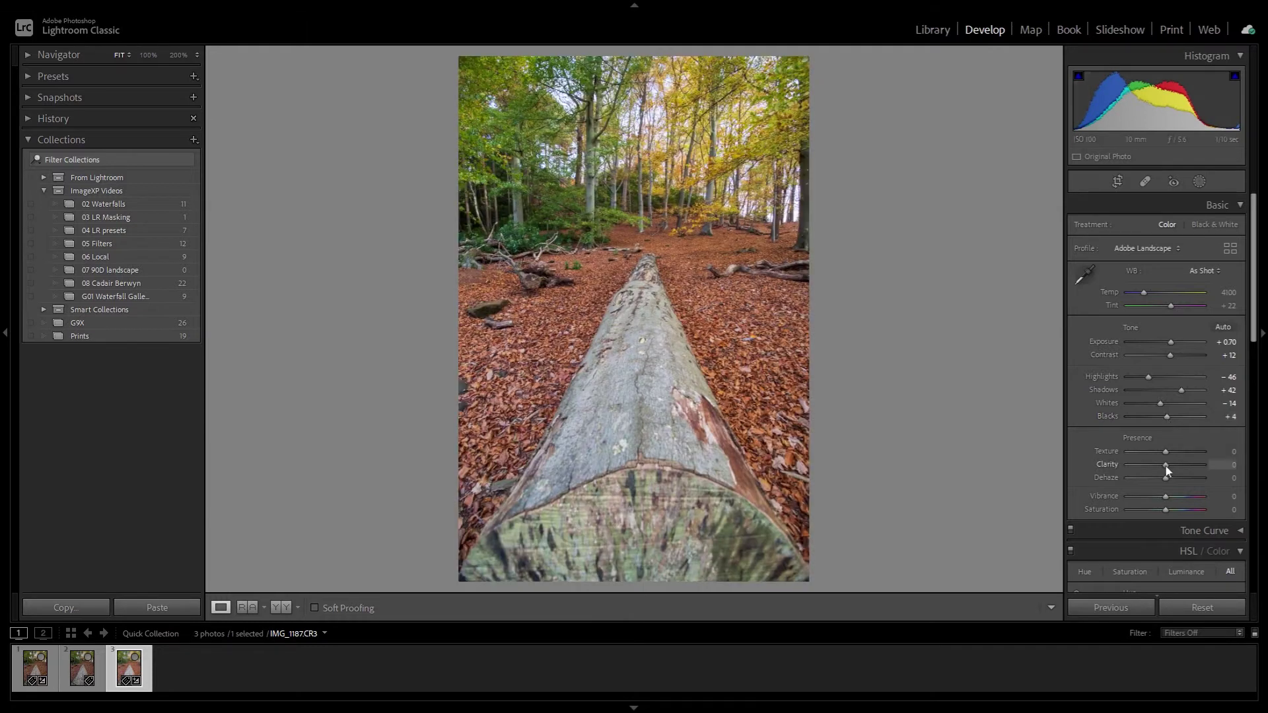
Step: Raise Clarity to +23, Dehaze to +16, Vibrance to +28 and Saturation to +16
left_click_drag(1165, 467, 1175, 470)
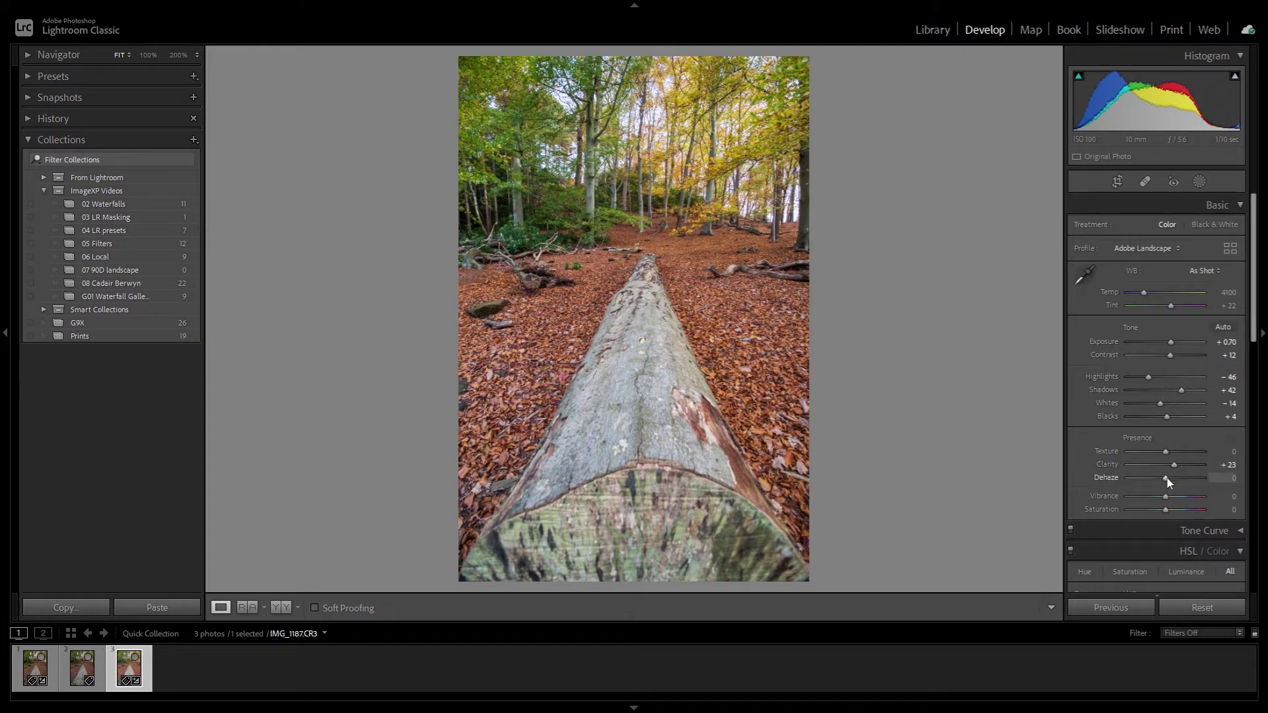
left_click_drag(1167, 477, 1175, 484)
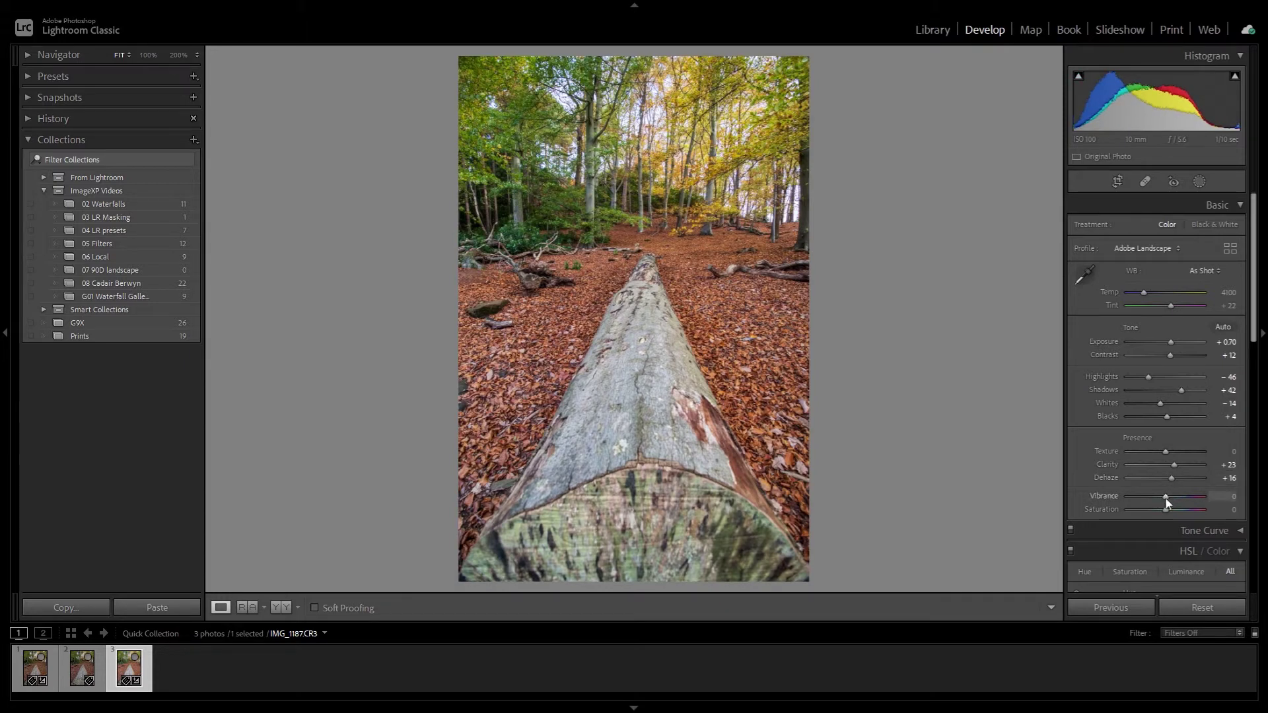
left_click_drag(1166, 502, 1179, 504)
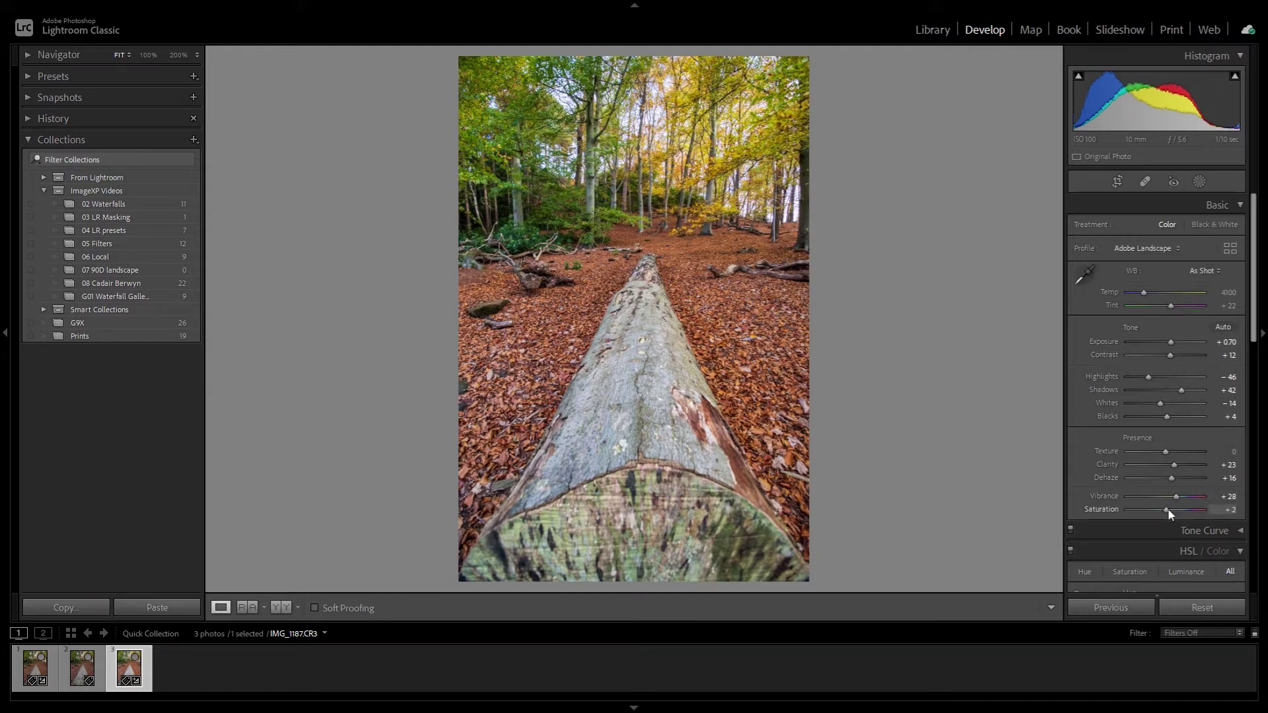
left_click_drag(1167, 509, 1173, 508)
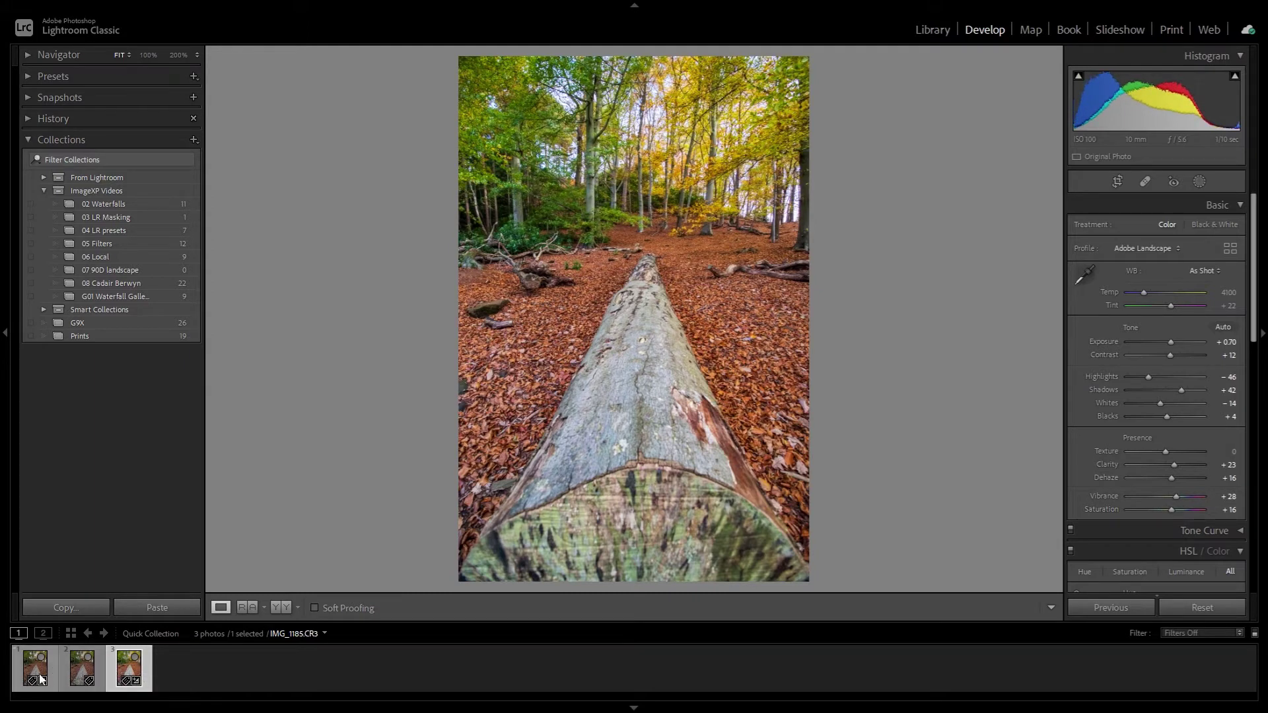
Step: Select all three log photos and sync IMG_1187's Develop settings across them
key("ctrl+a")
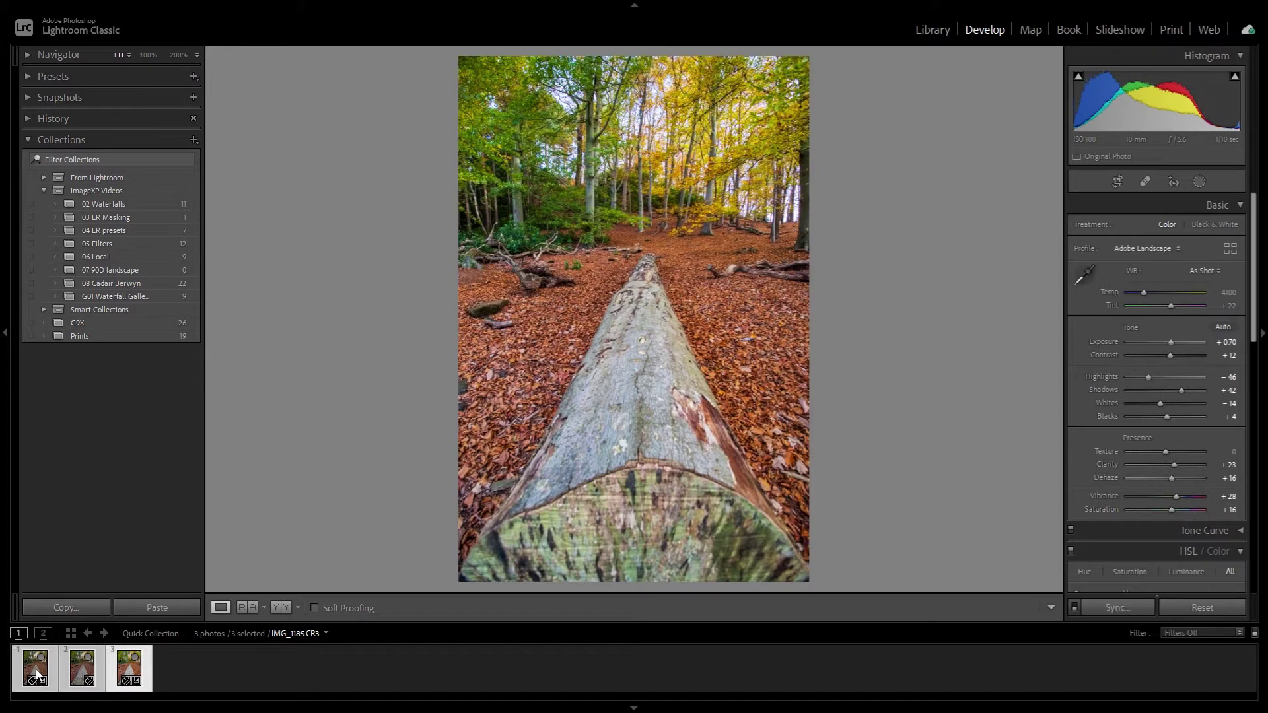
right_click(36, 673)
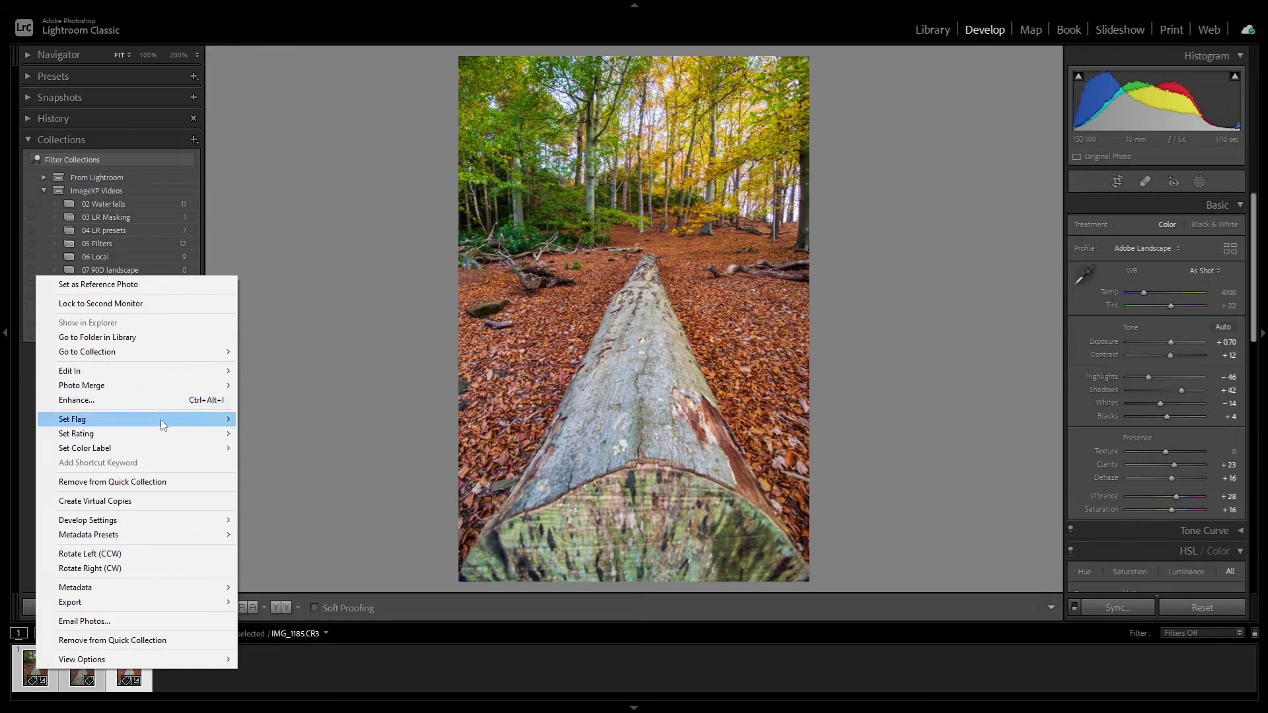
mouse_move(172, 528)
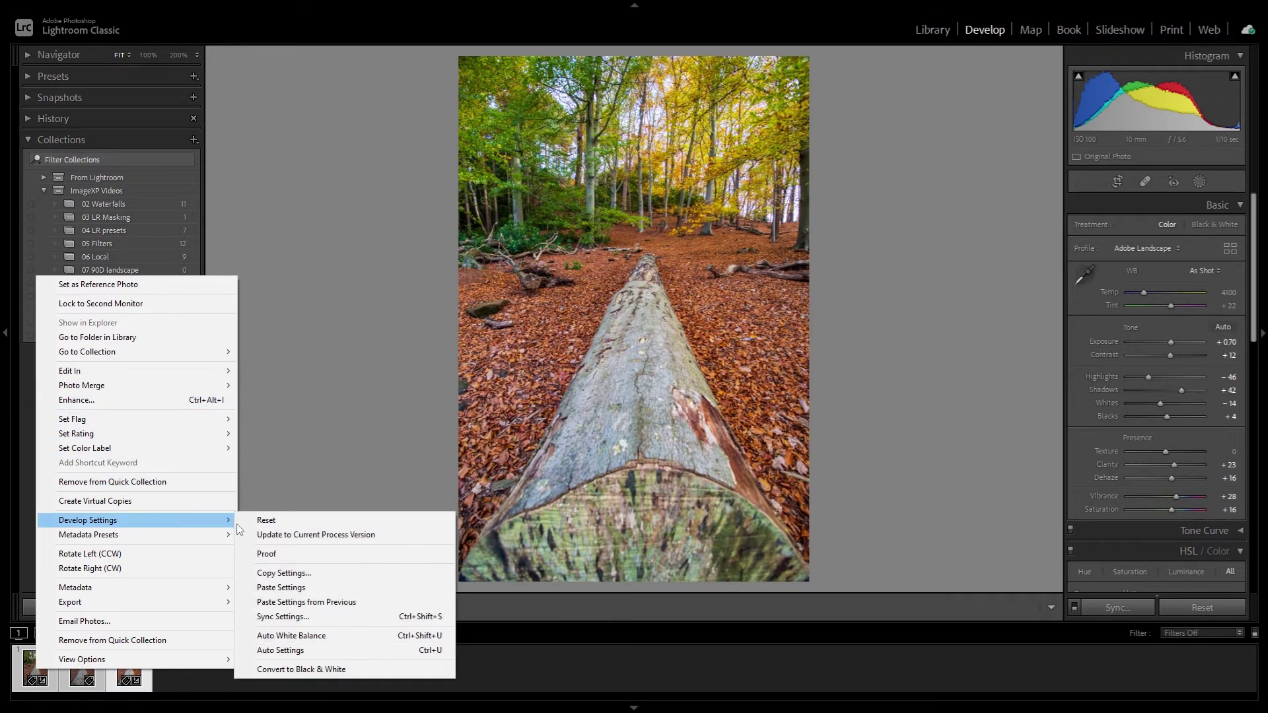
left_click(290, 617)
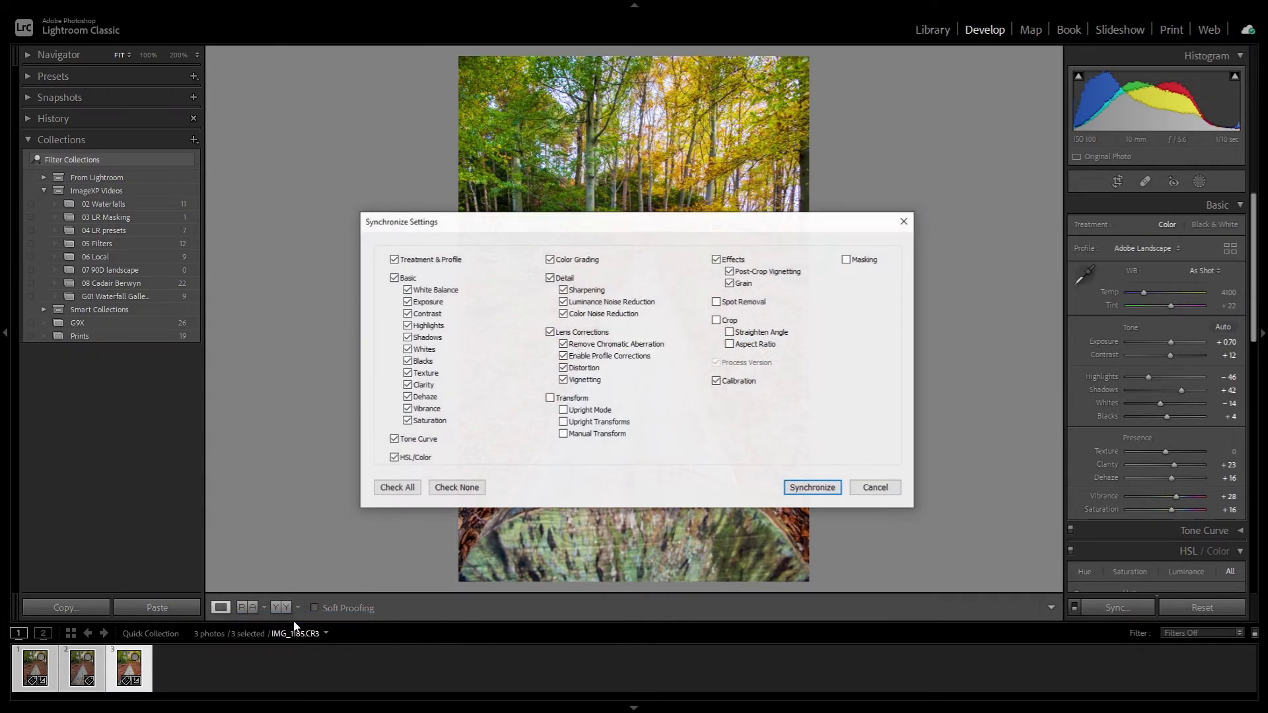
left_click(811, 488)
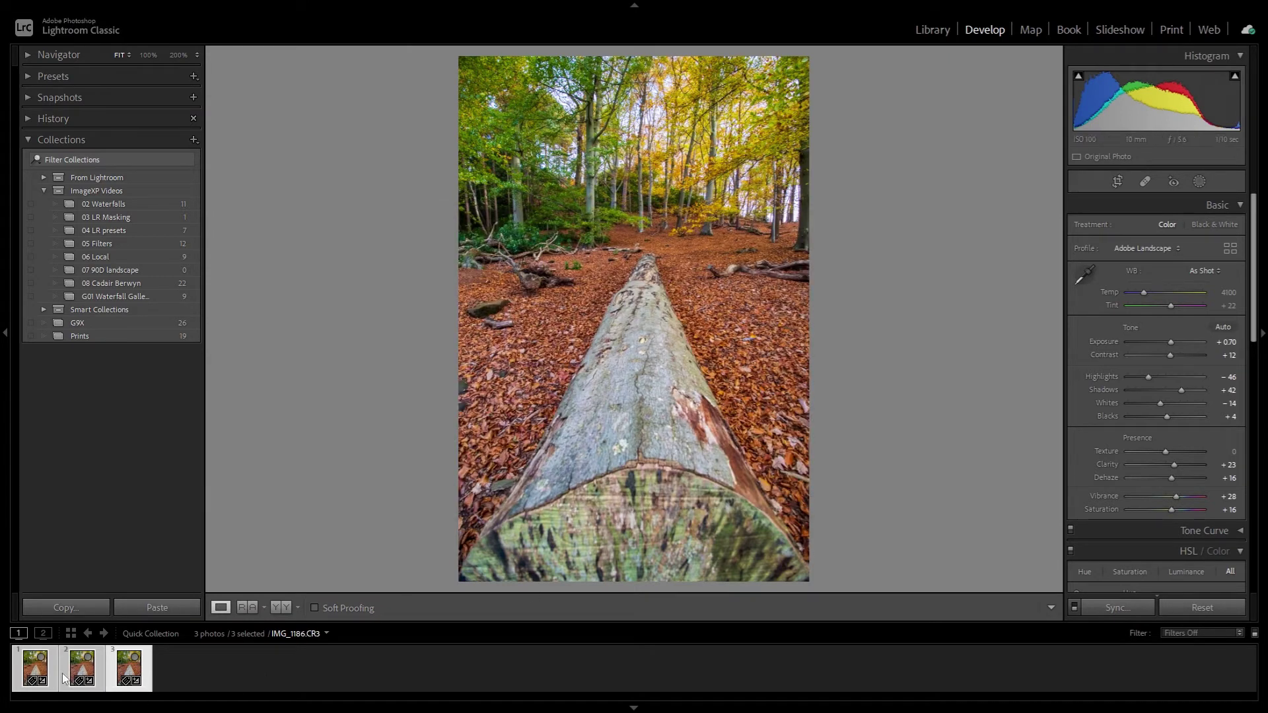
Step: Back in the Library, send the three selected photos to Photoshop with Edit In > Open as Layers
left_click(928, 31)
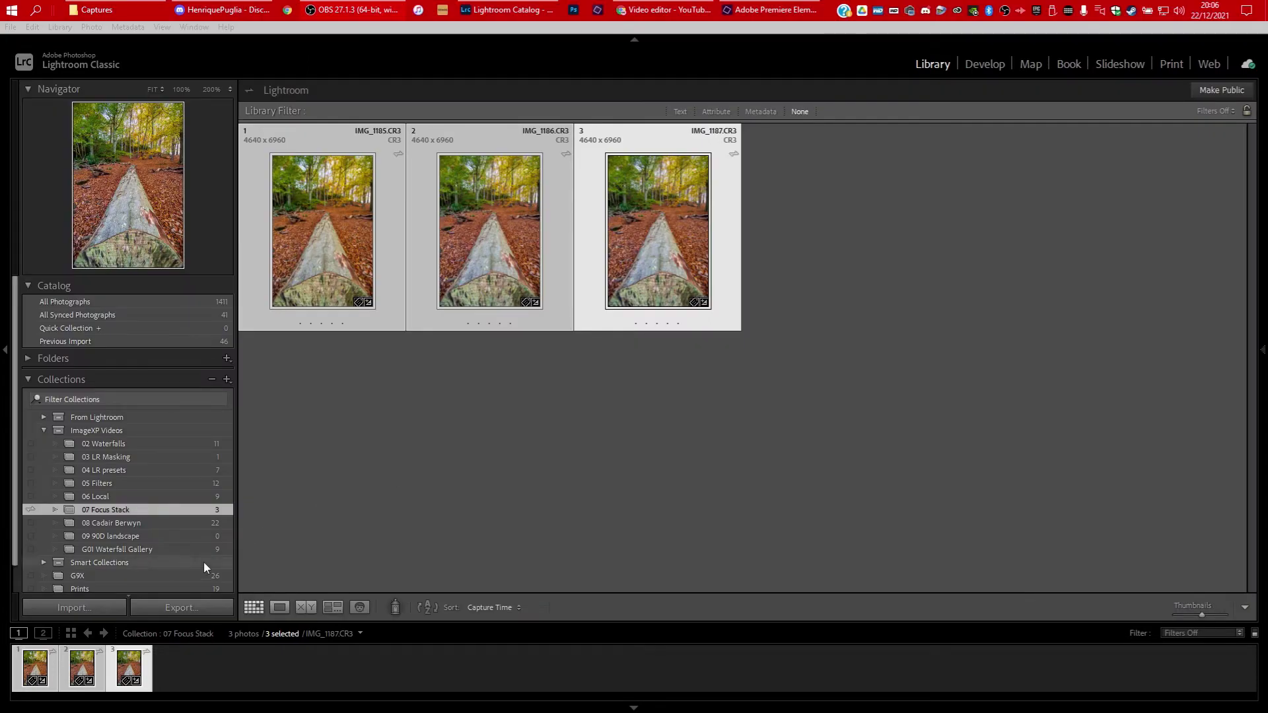
left_click(40, 674)
right_click(40, 675)
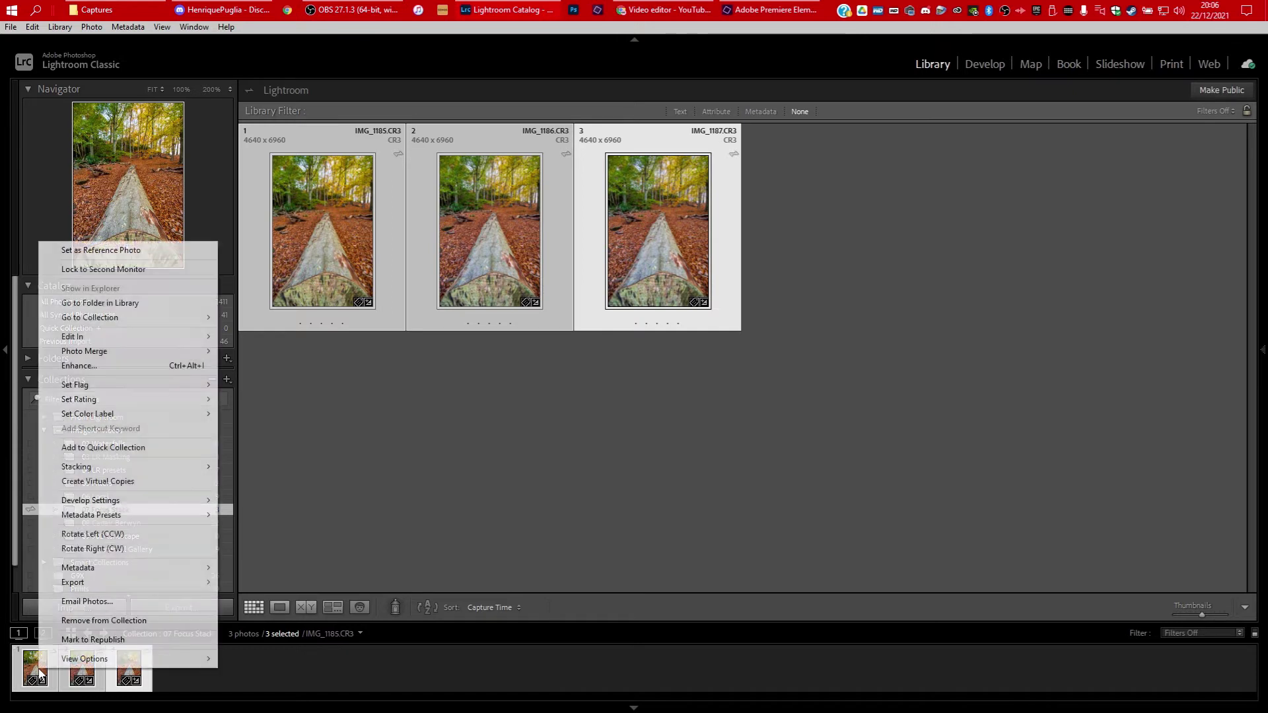
mouse_move(148, 337)
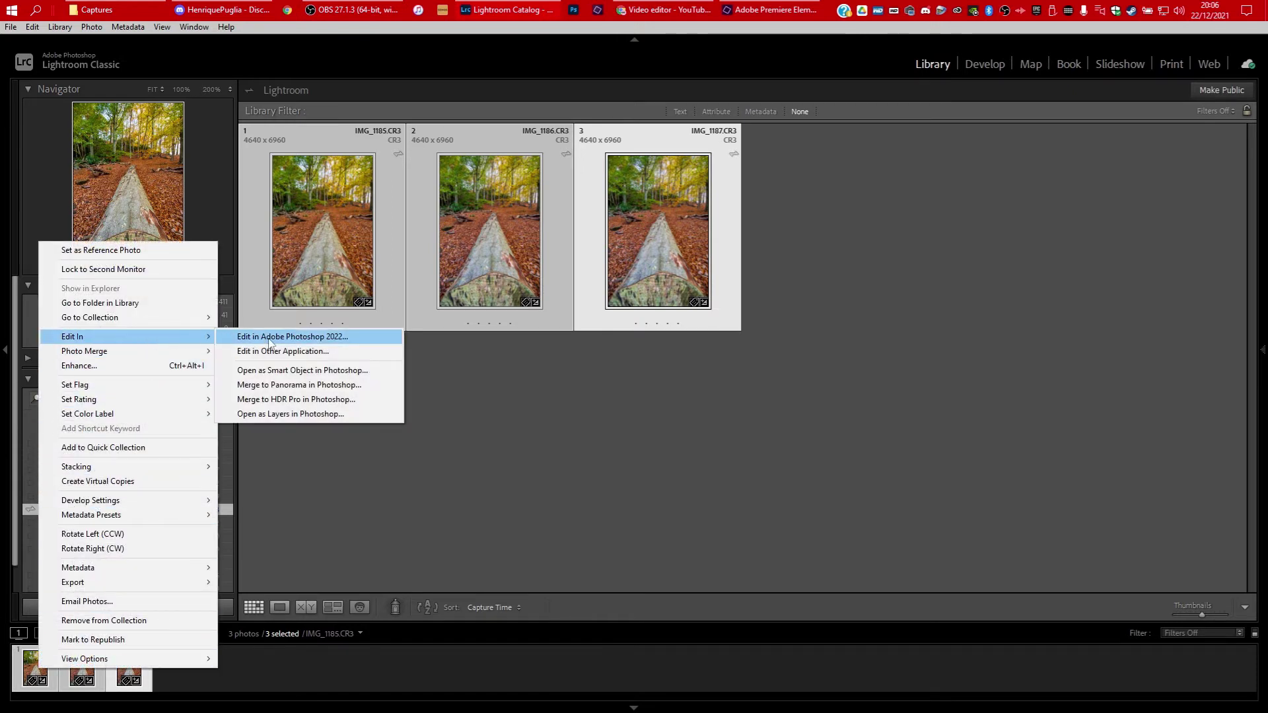
left_click(272, 414)
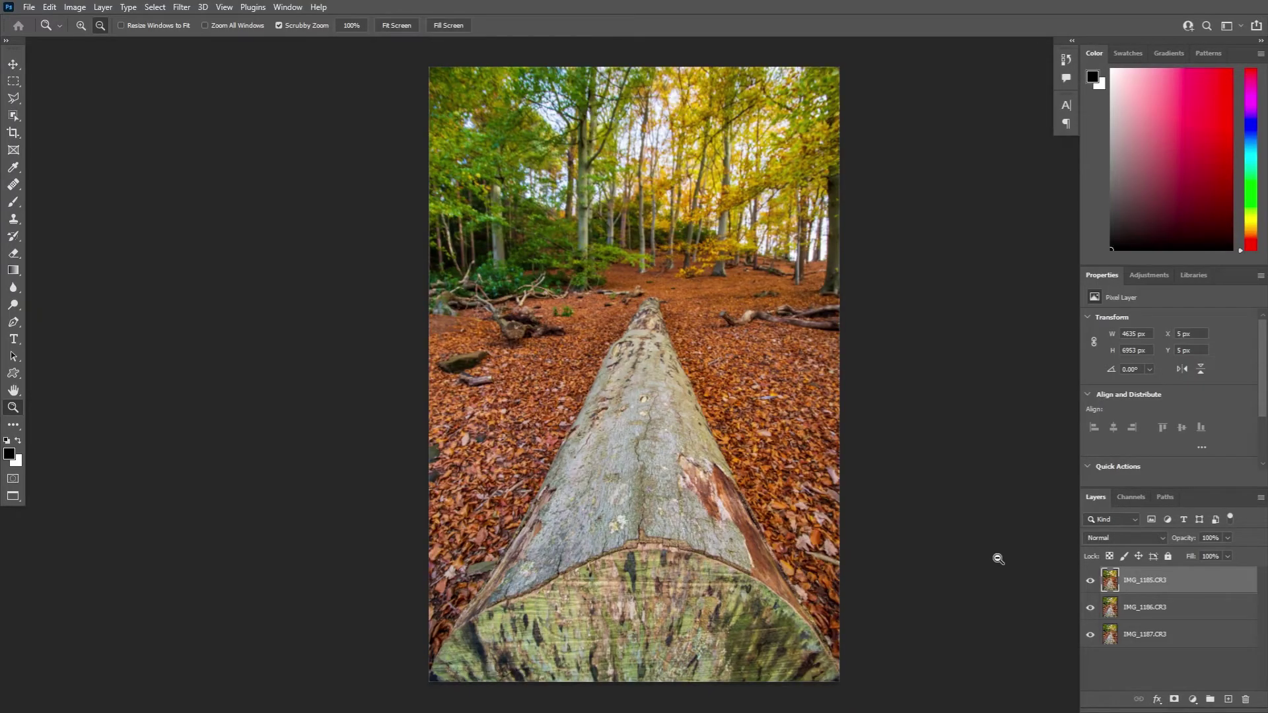
Step: Select layers IMG_1185, IMG_1186 and IMG_1187 and auto-align them with Auto projection
left_click(1144, 638, "shift")
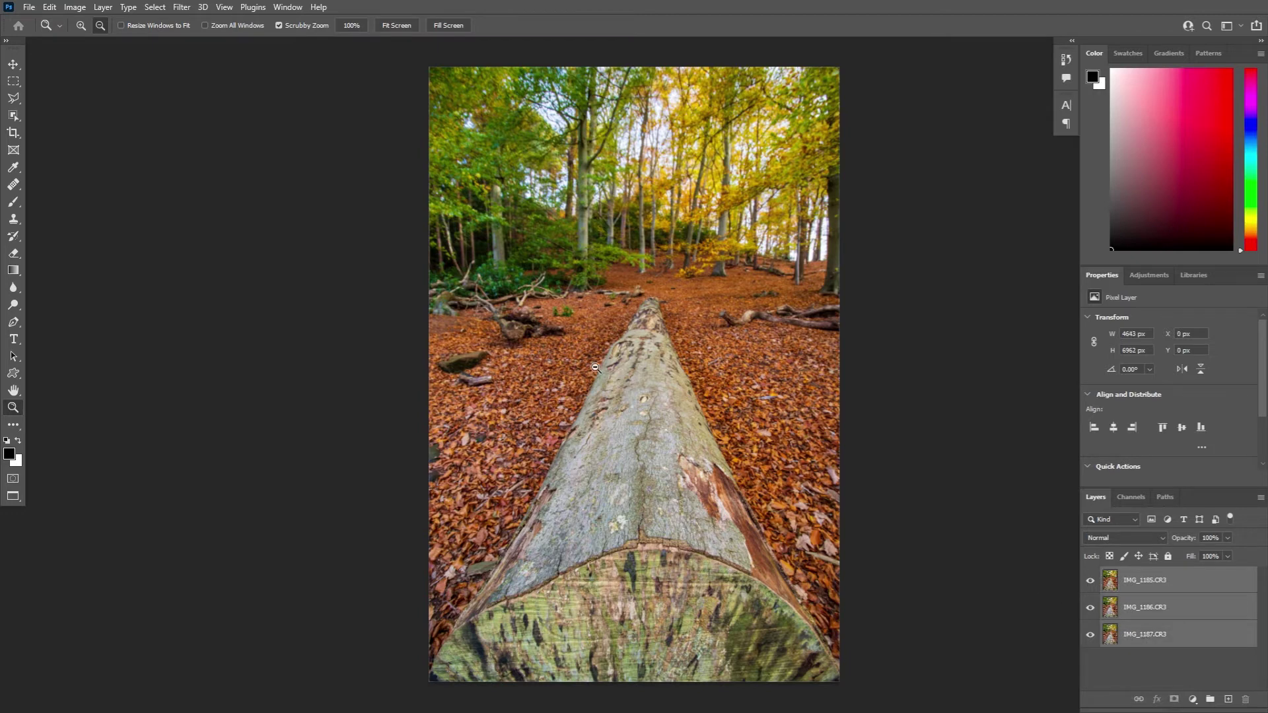
left_click(49, 8)
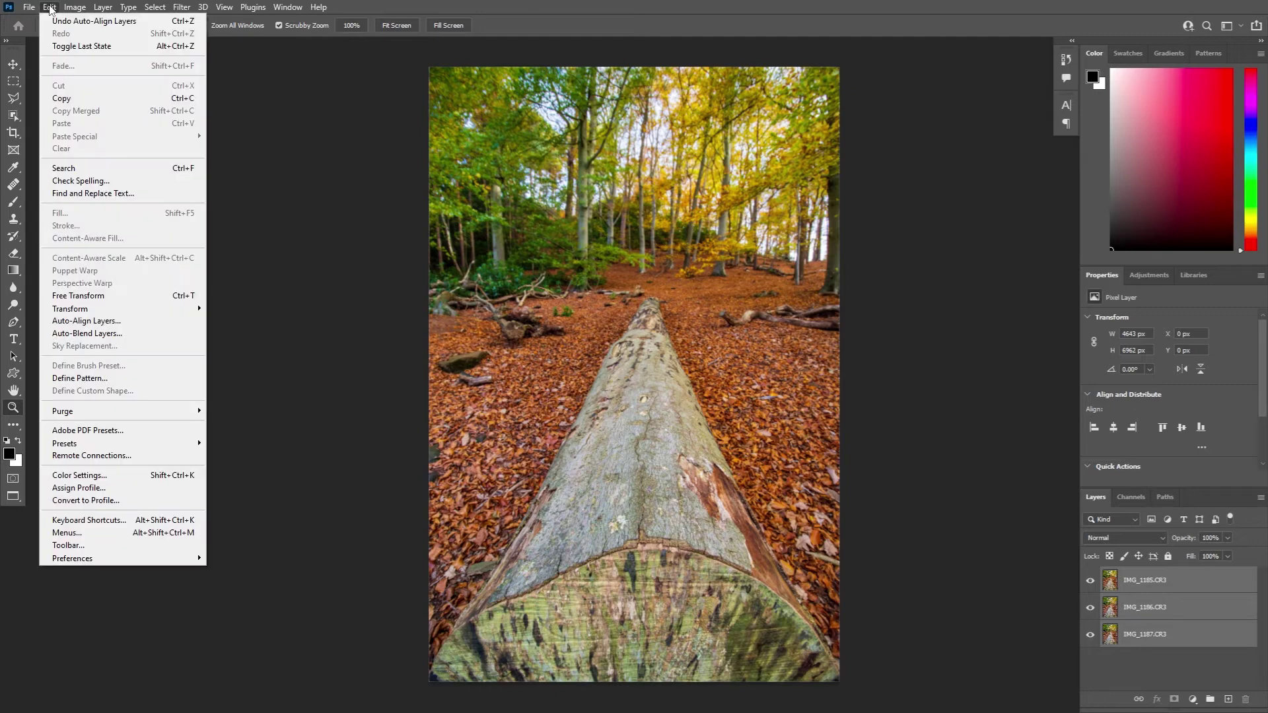
left_click(92, 322)
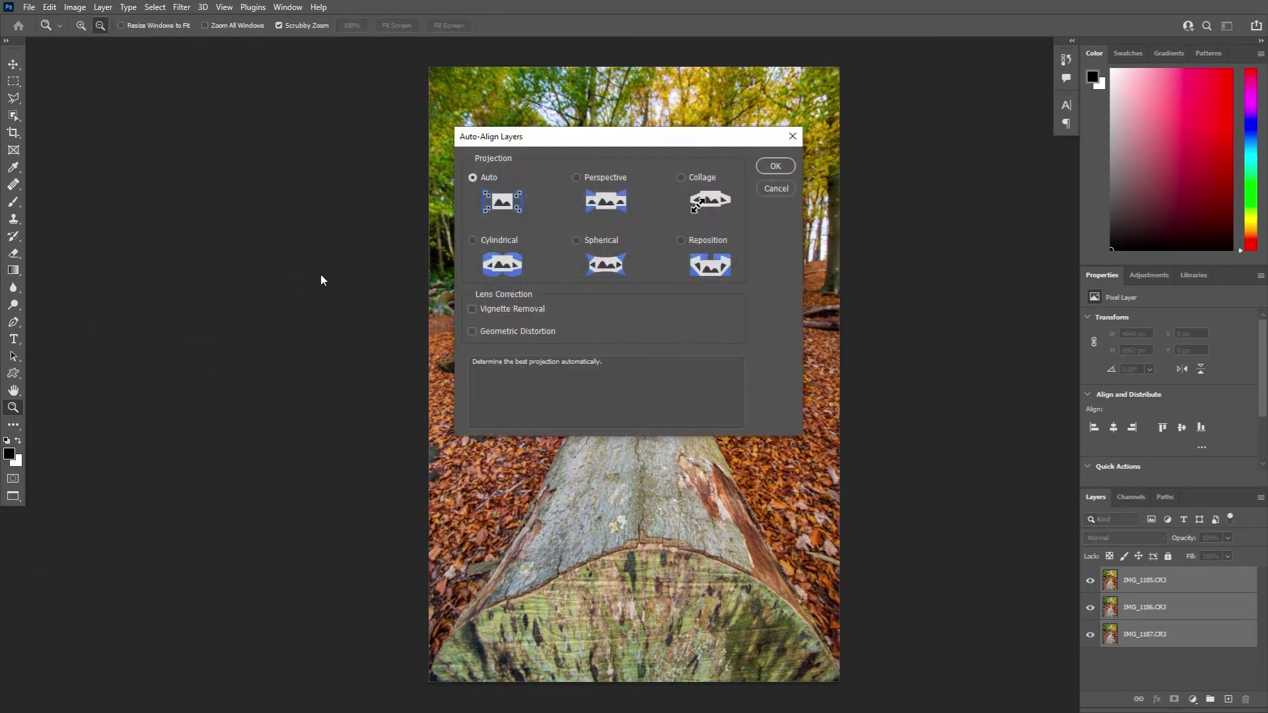
left_click(775, 166)
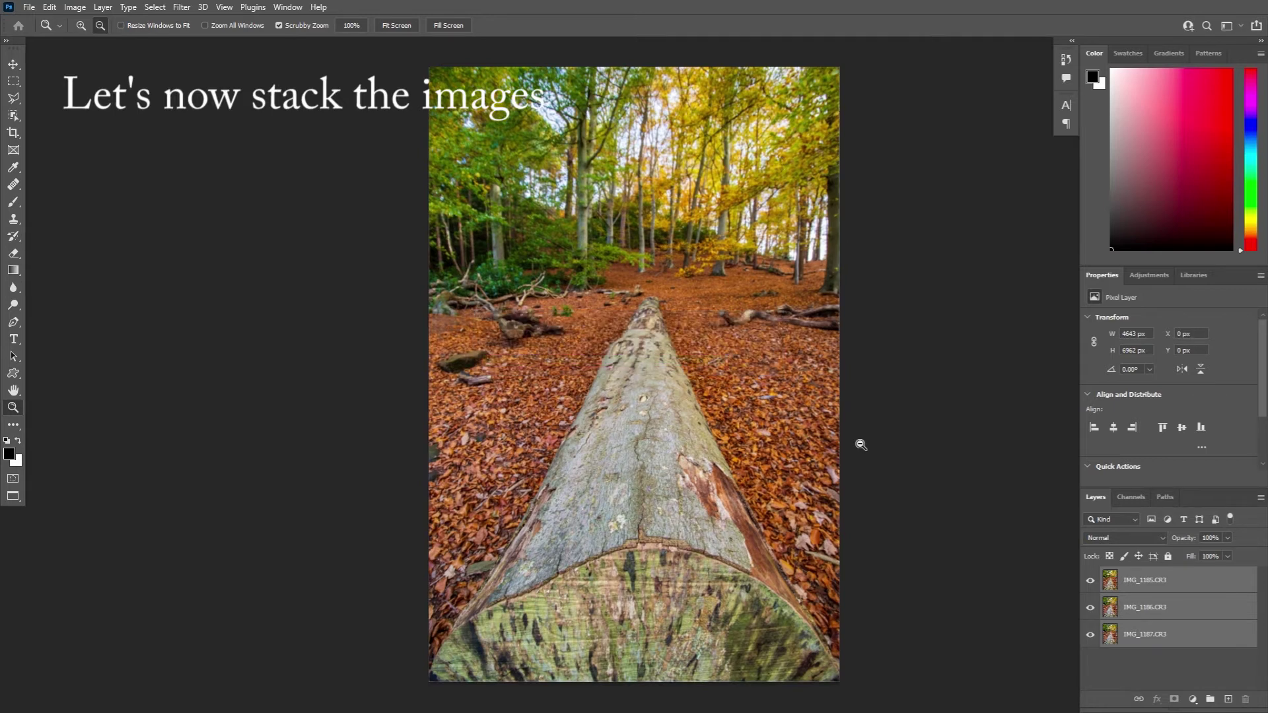
Step: Auto-Blend the three layers using Stack Images to produce one sharp focus-stacked image
left_click(48, 9)
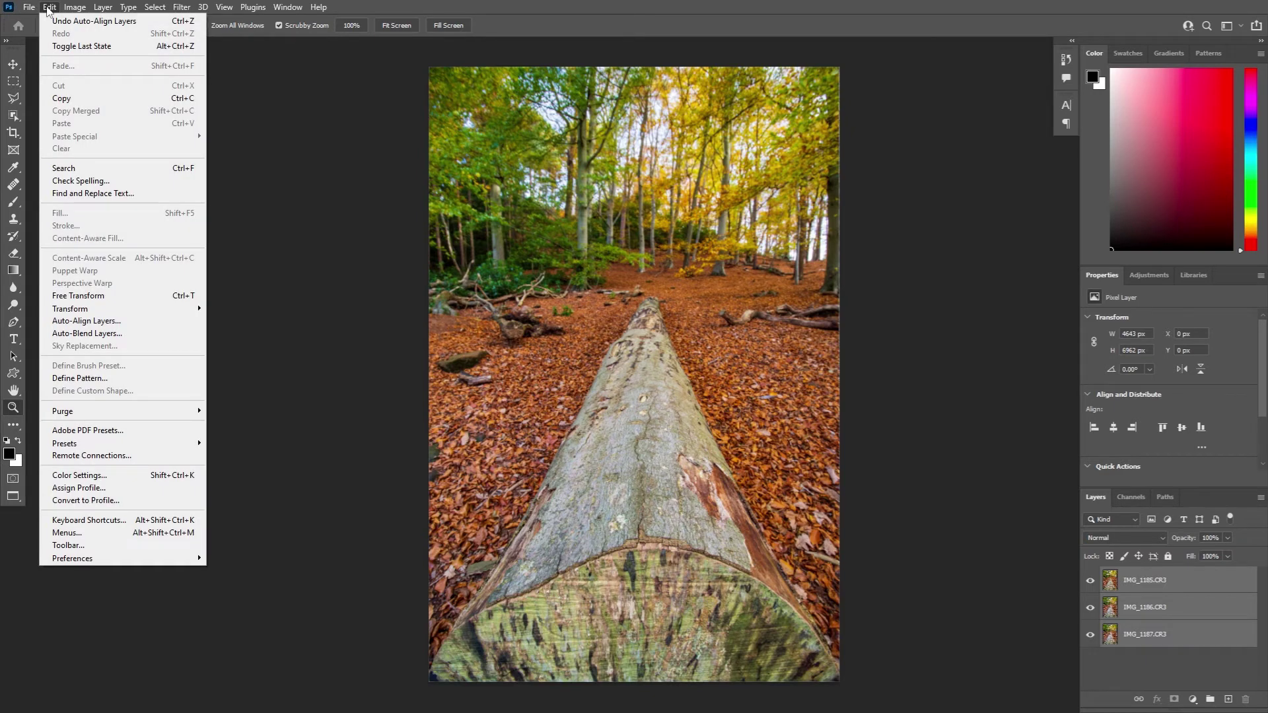
left_click(91, 335)
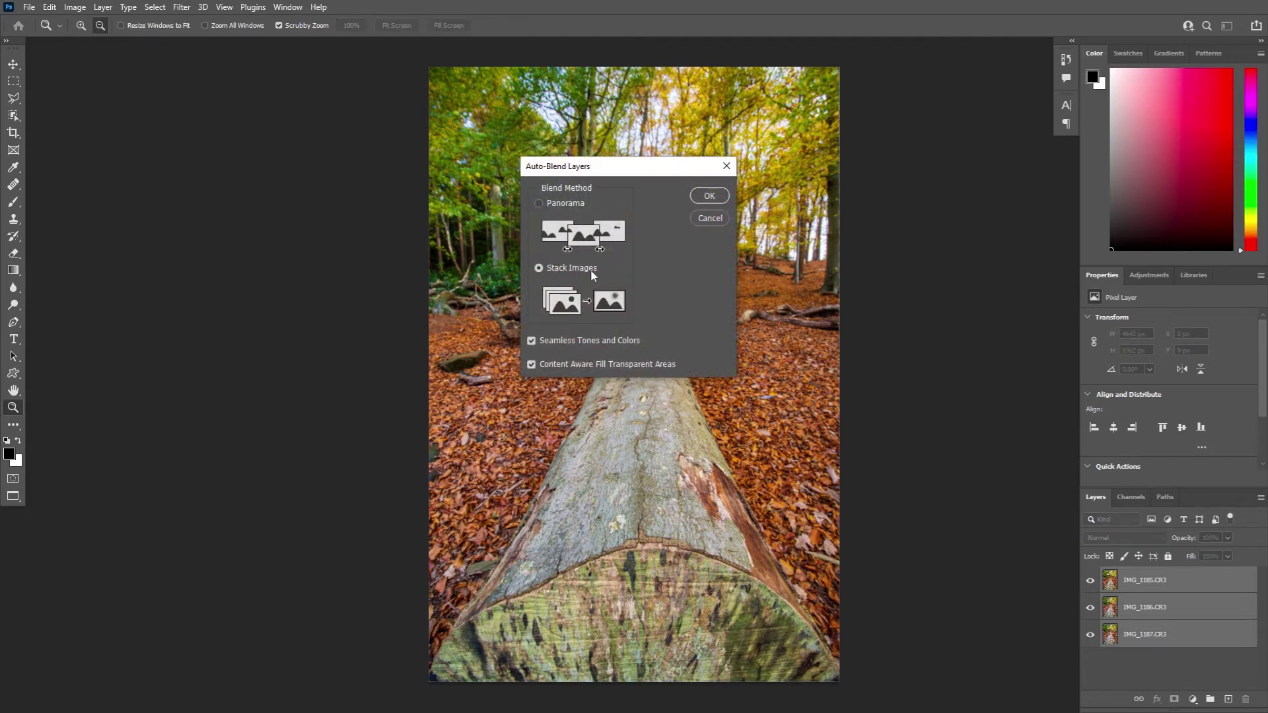
left_click(709, 196)
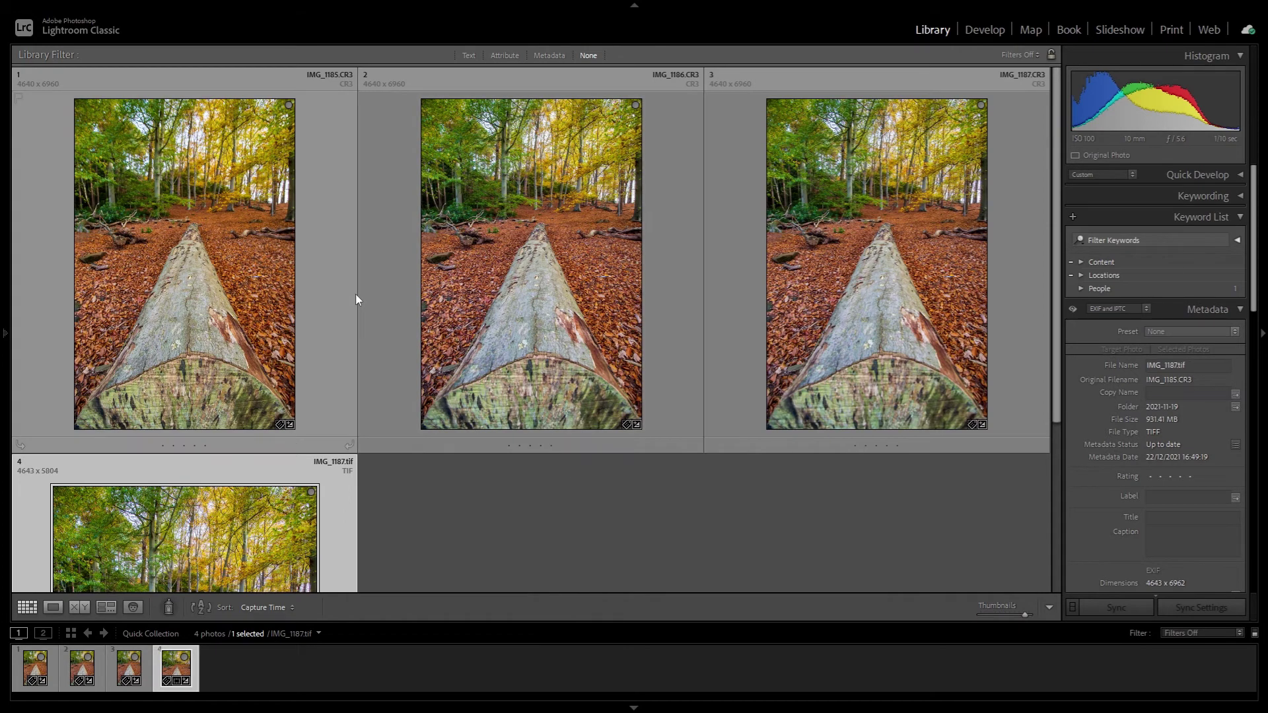
Step: Scroll to the stacked IMG_1187.tif in the grid and open it in Develop
scroll(374, 307, "down", 3)
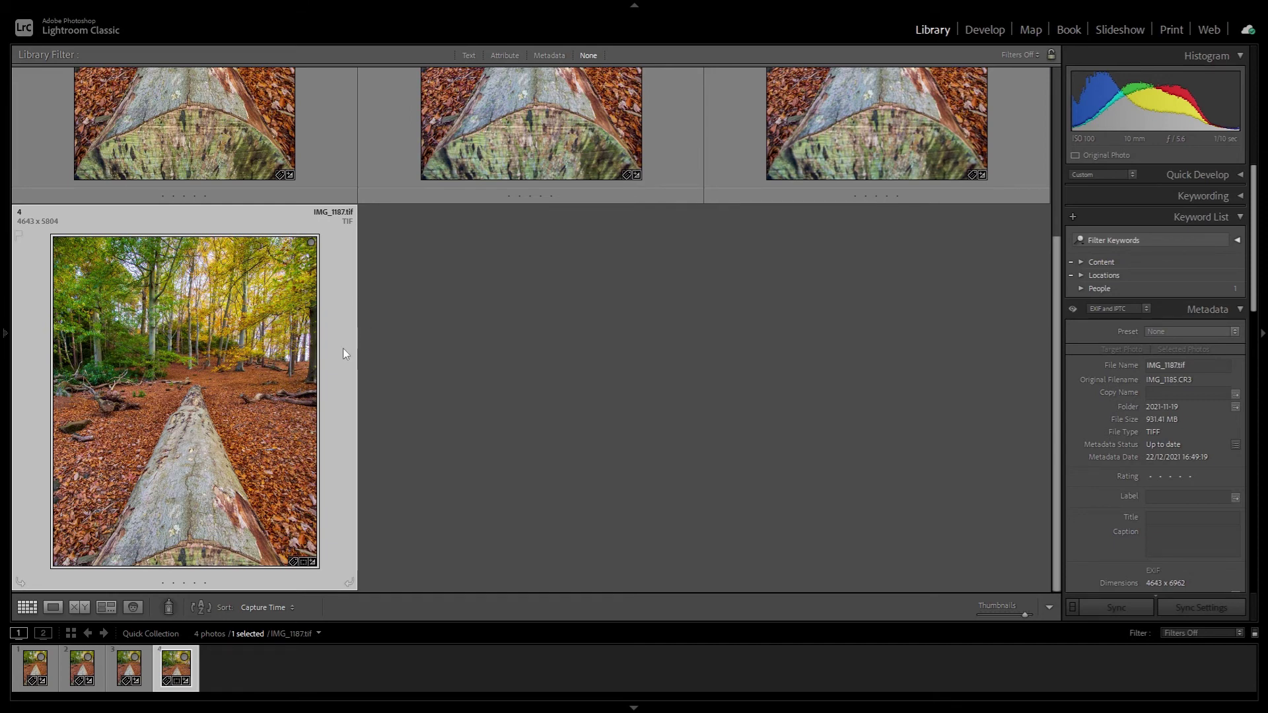
left_click(984, 32)
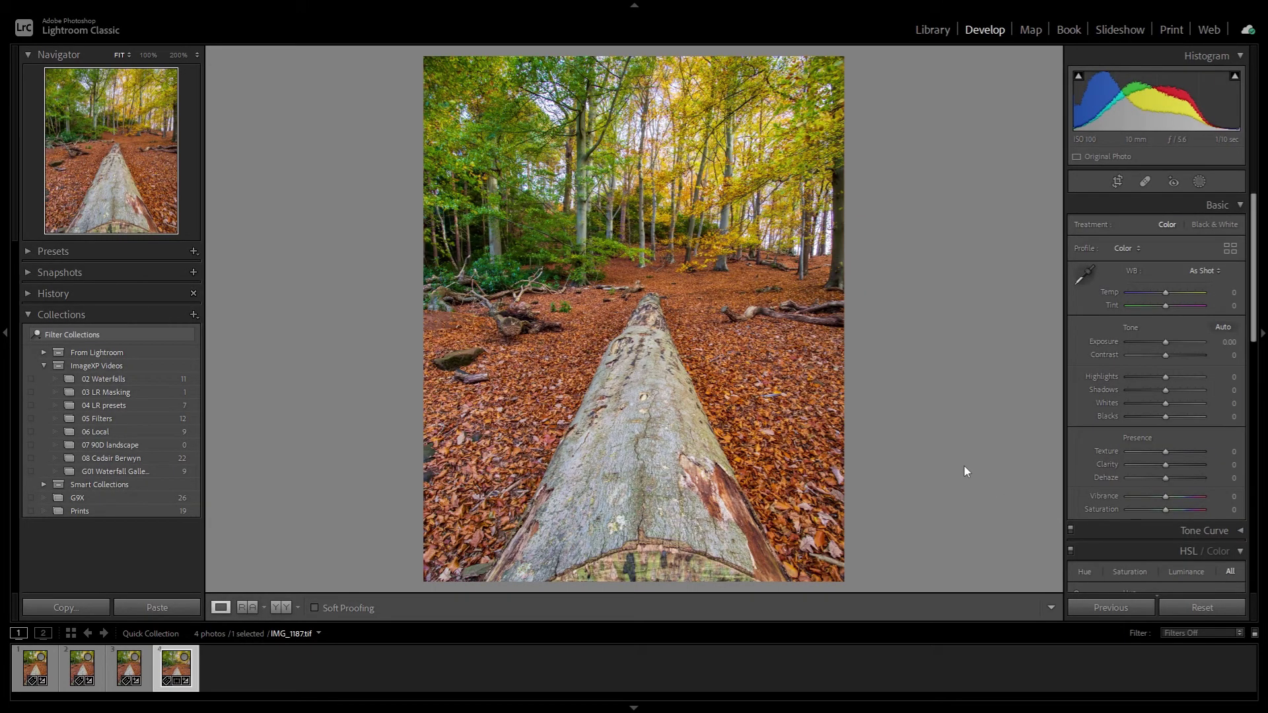
Step: Check sharpness at 100% on the lower log and the upper trees, then return to Fit view
left_click(680, 526)
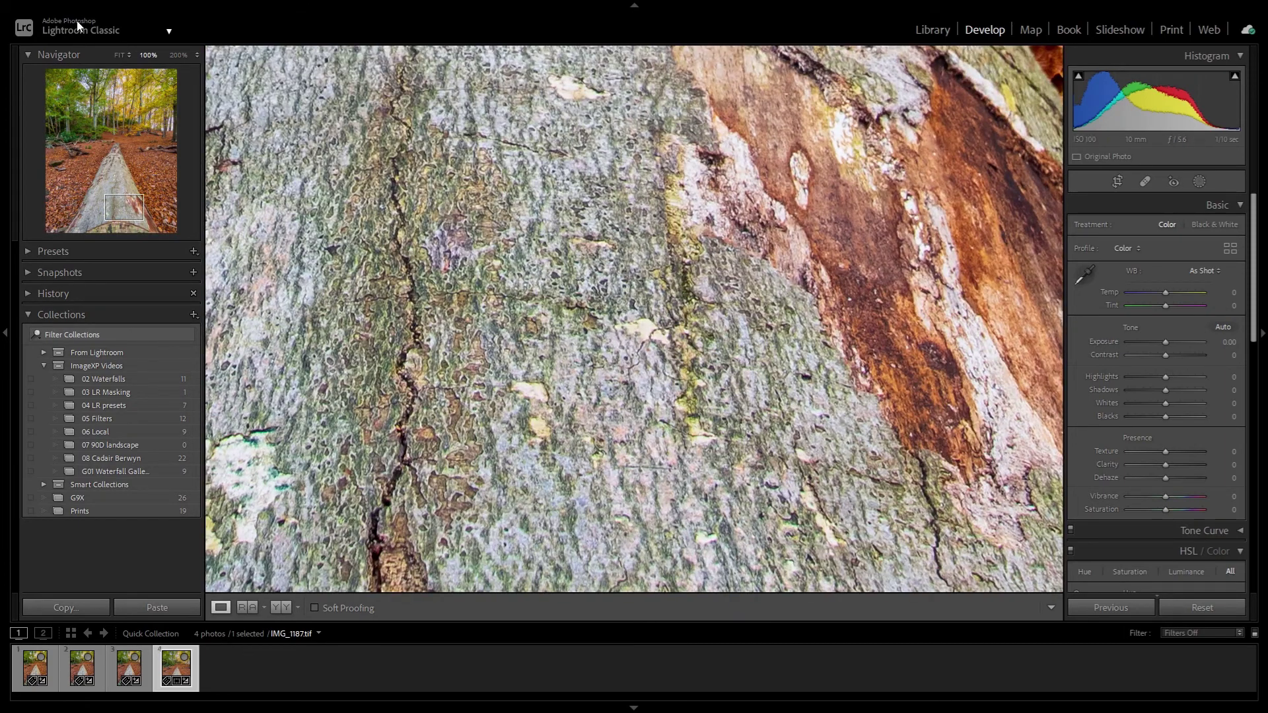
left_click(119, 56)
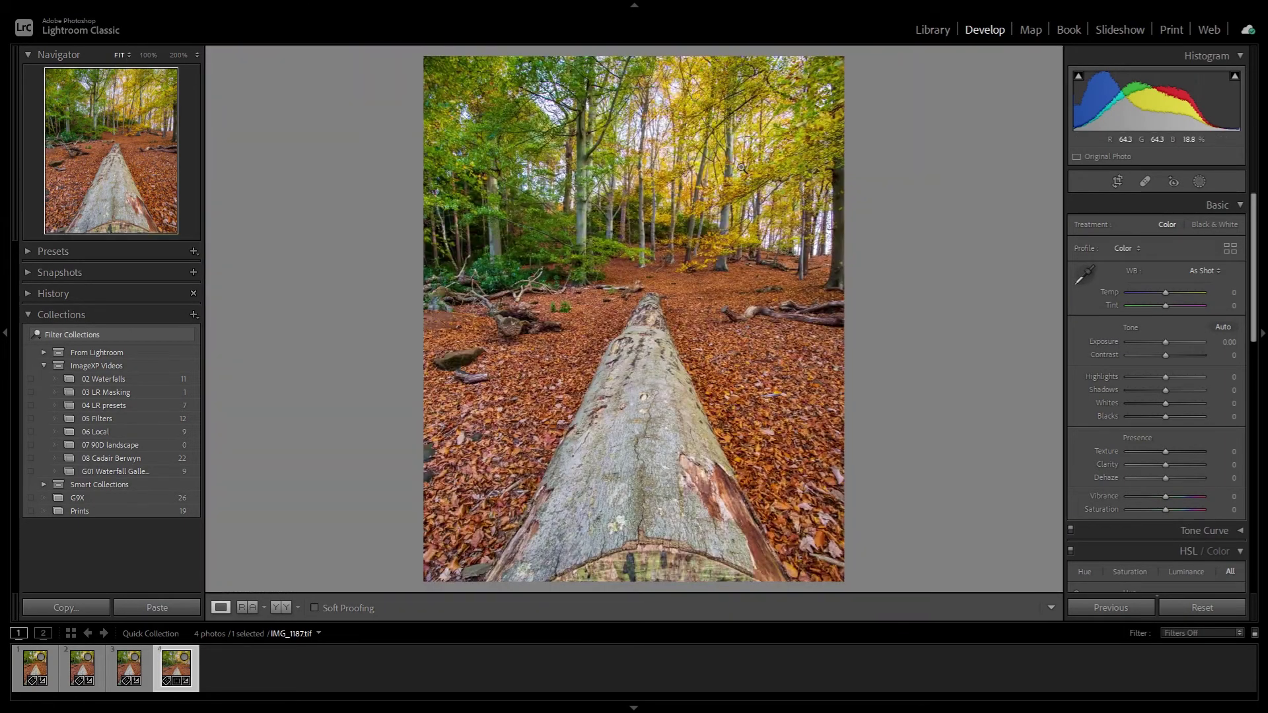
left_click(763, 183)
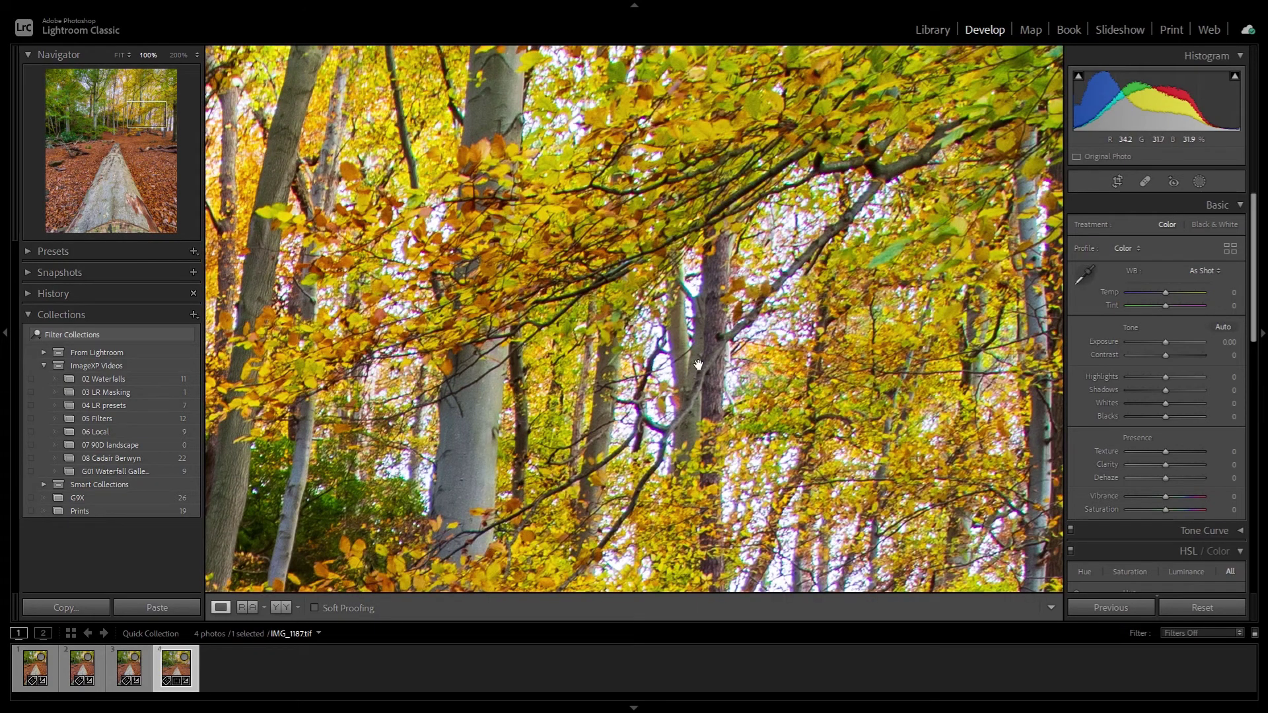
left_click(120, 55)
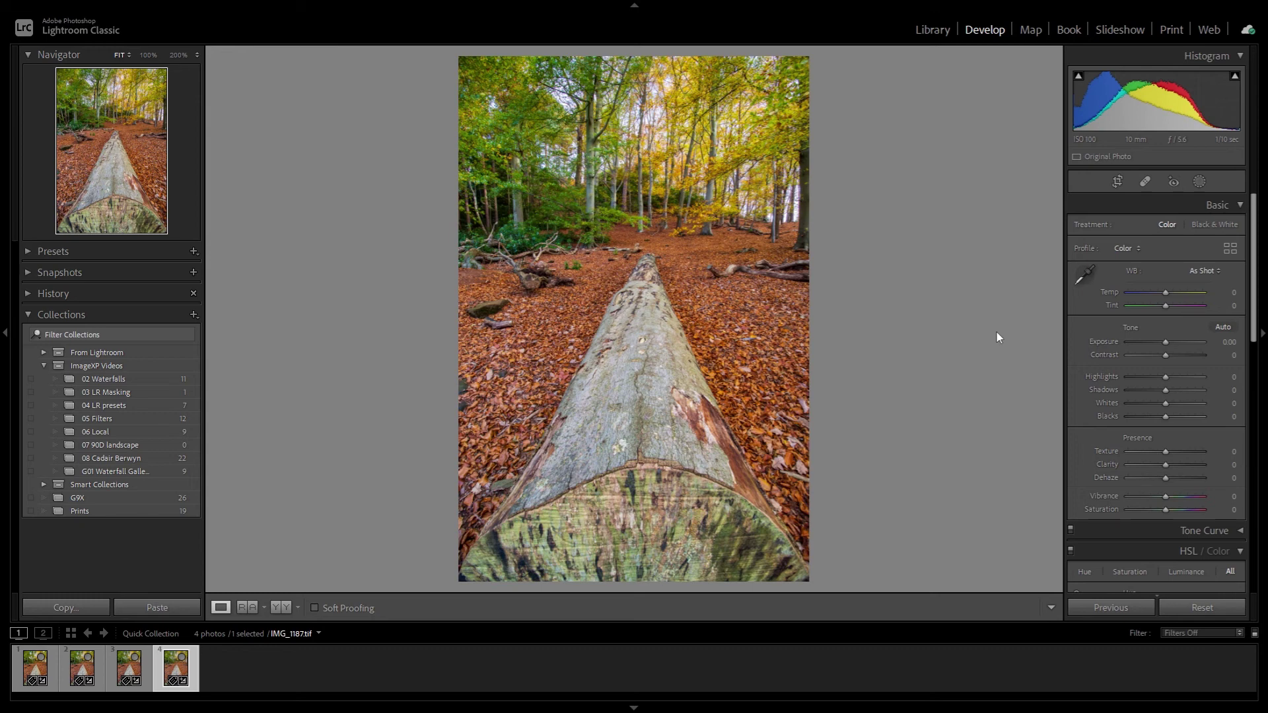
left_click(1116, 185)
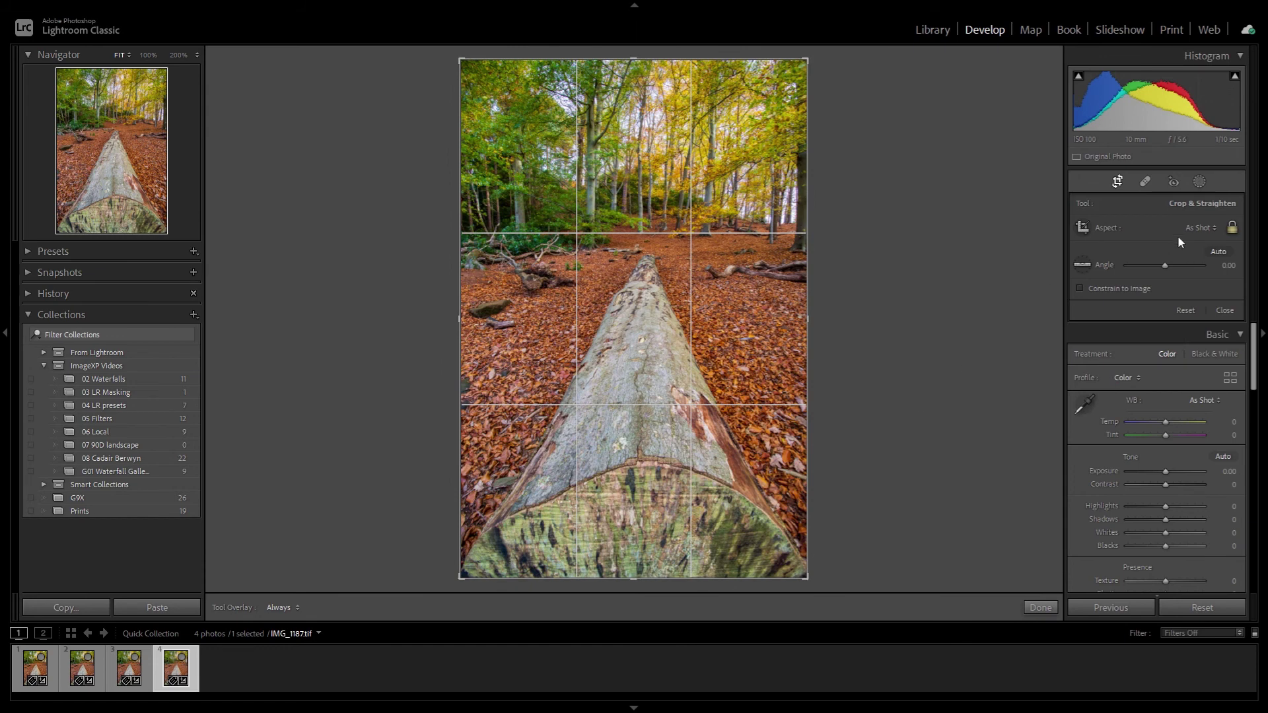
Step: Crop the stacked photo to a 1 x 1 square aligned to the top, then apply it
left_click(1203, 228)
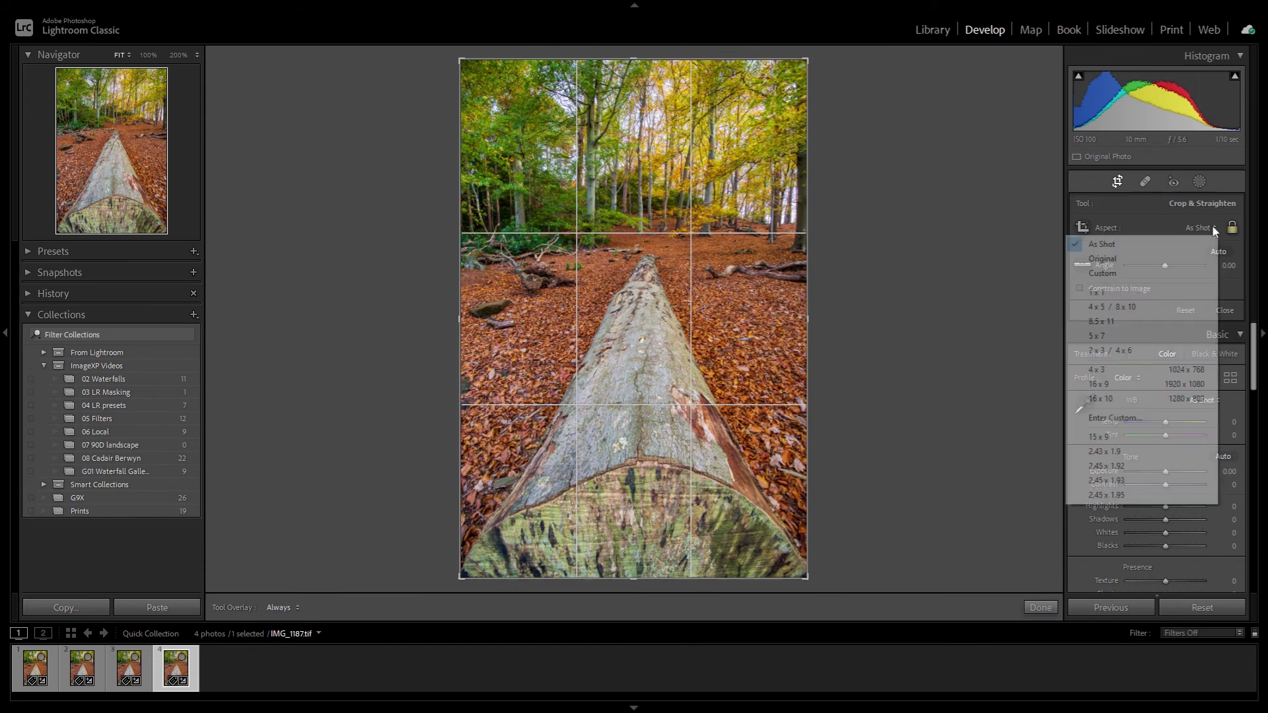
left_click(1115, 310)
left_click_drag(715, 314, 705, 359)
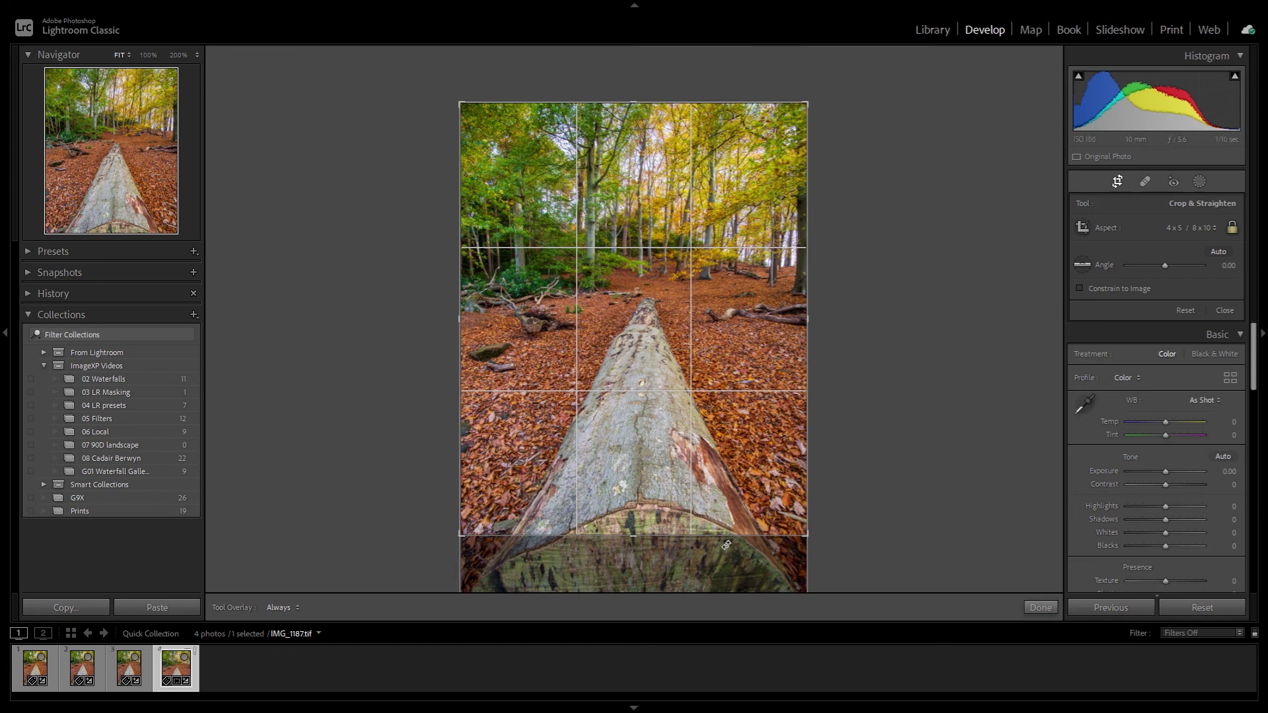
left_click(1195, 223)
left_click(1097, 289)
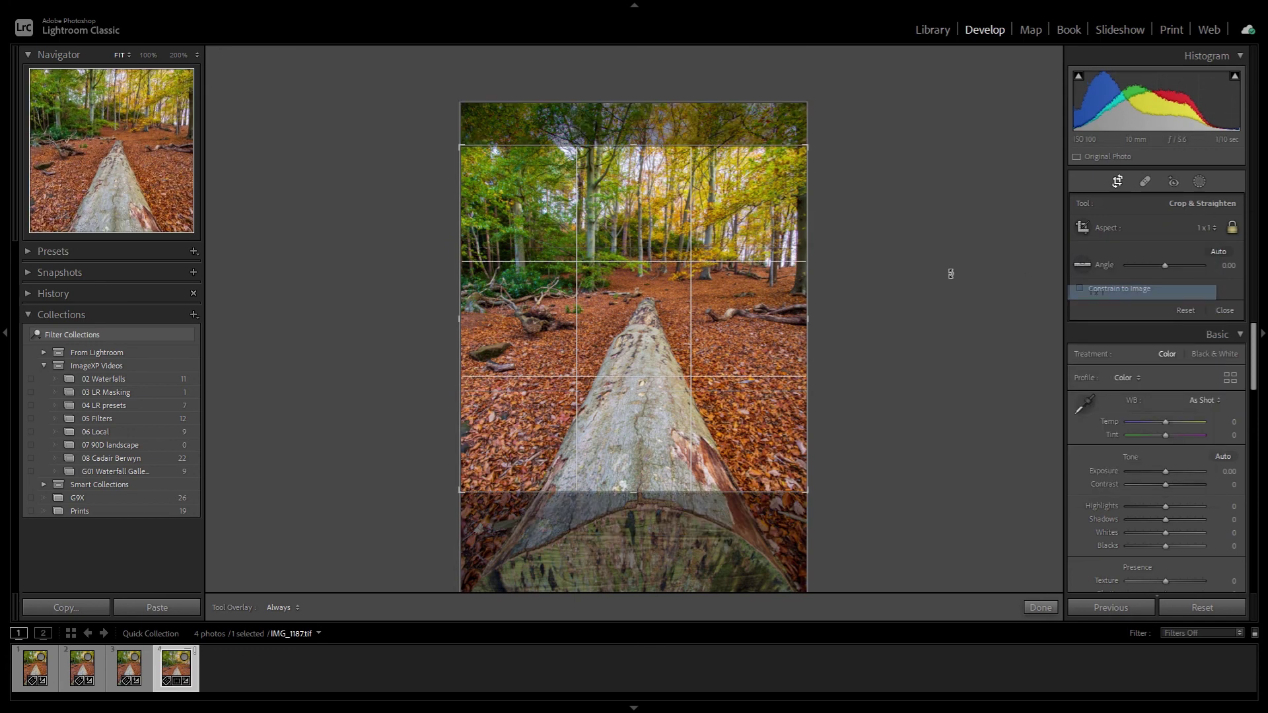
left_click_drag(713, 280, 673, 462)
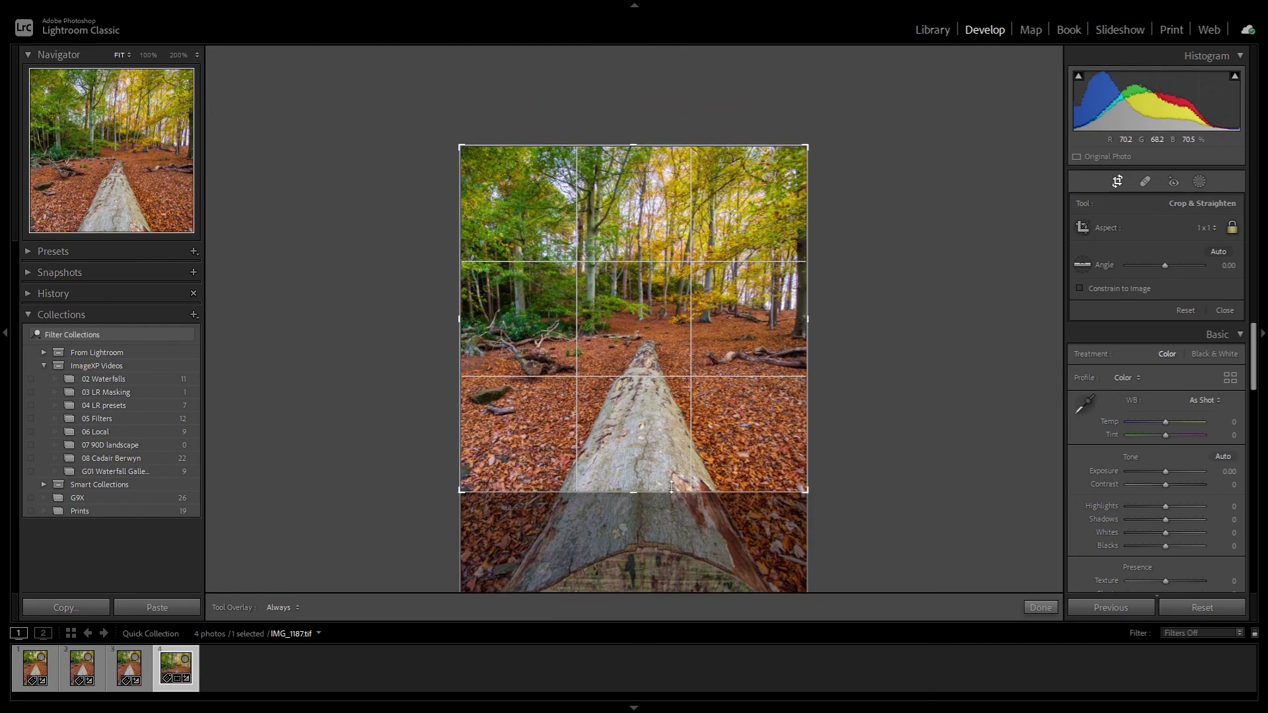
left_click(1117, 183)
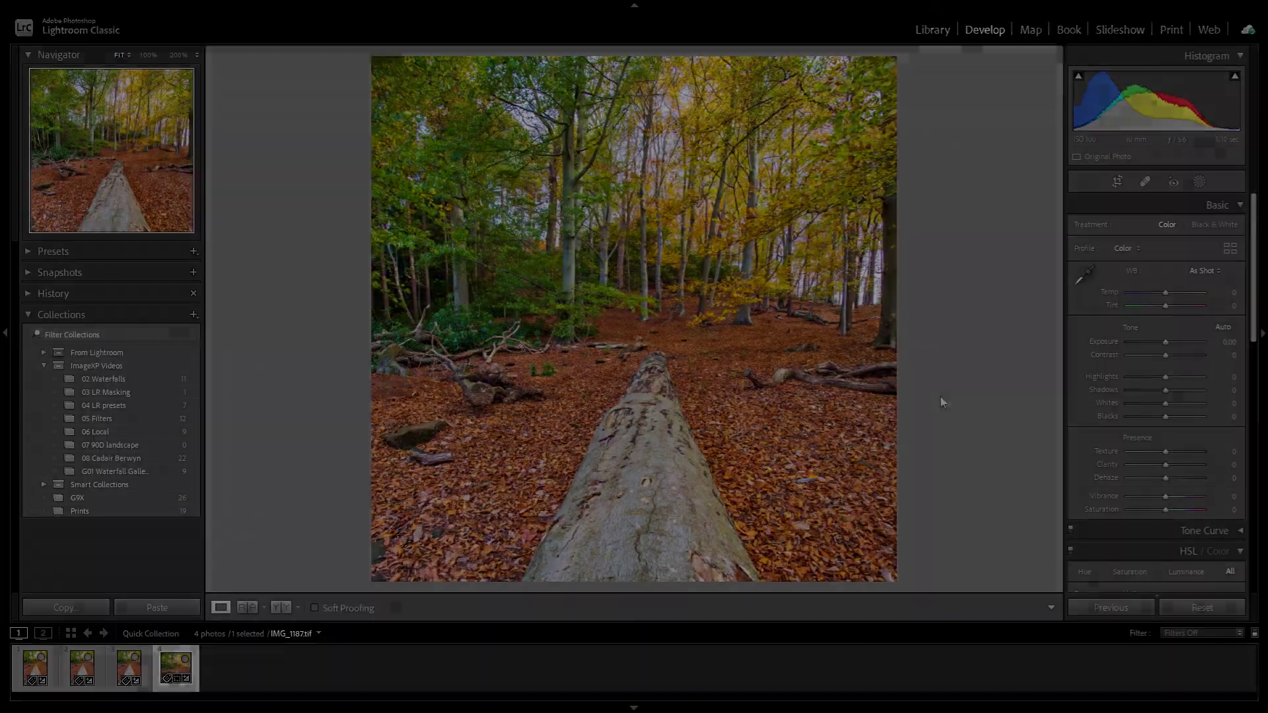